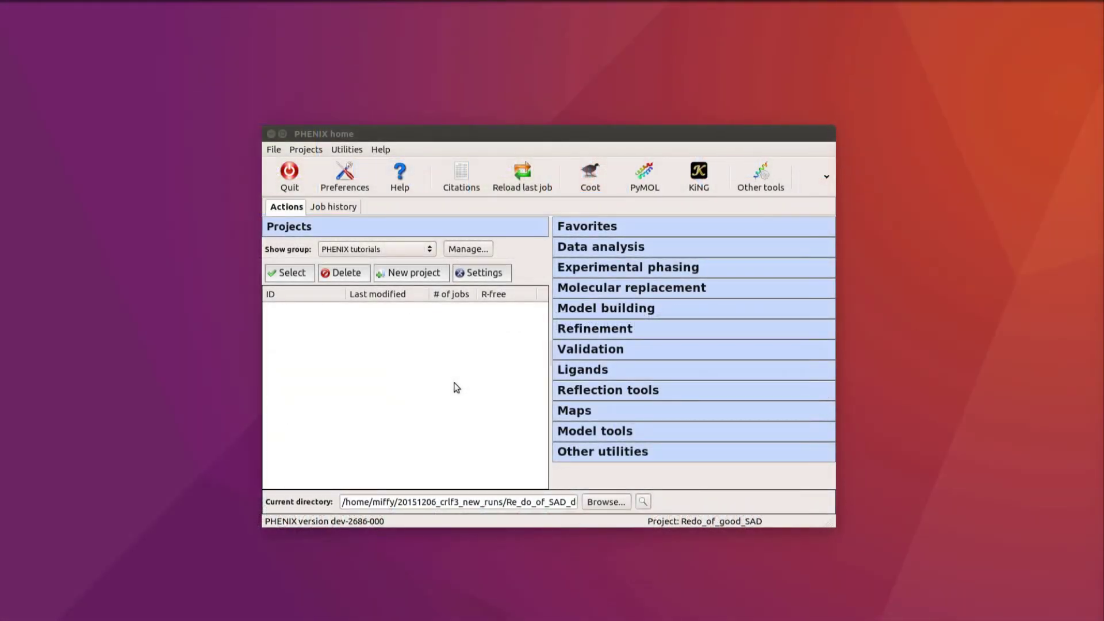
Create a new project from the TEM-1 Beta-lactamase/beta-lactamase inhibitor complex tutorial data, stored in the Documents folder.
left_click(429, 275)
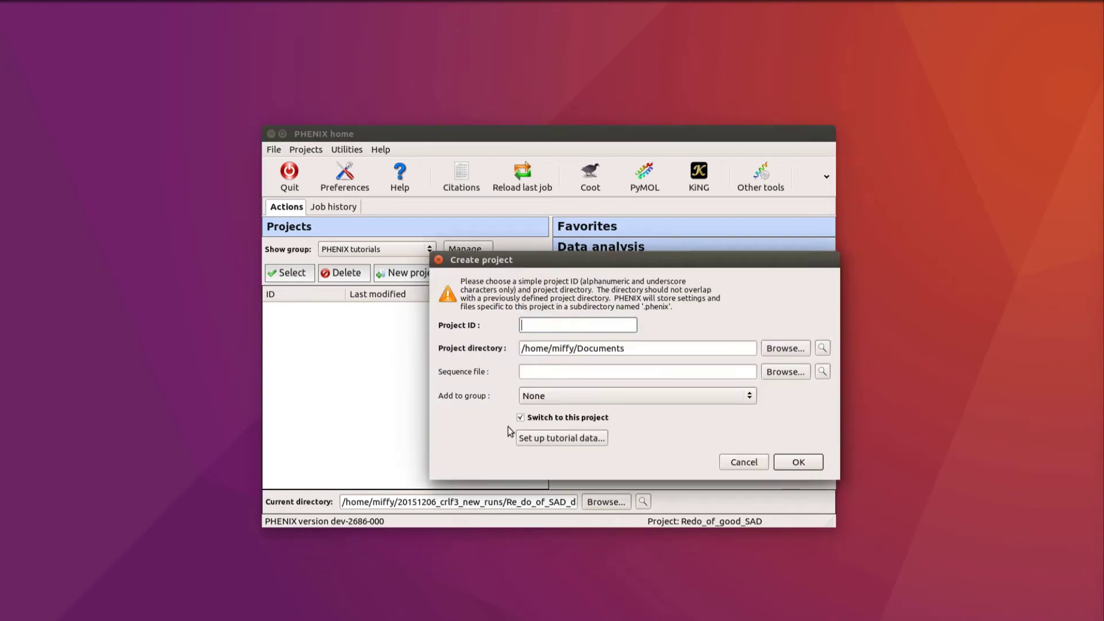
left_click(563, 439)
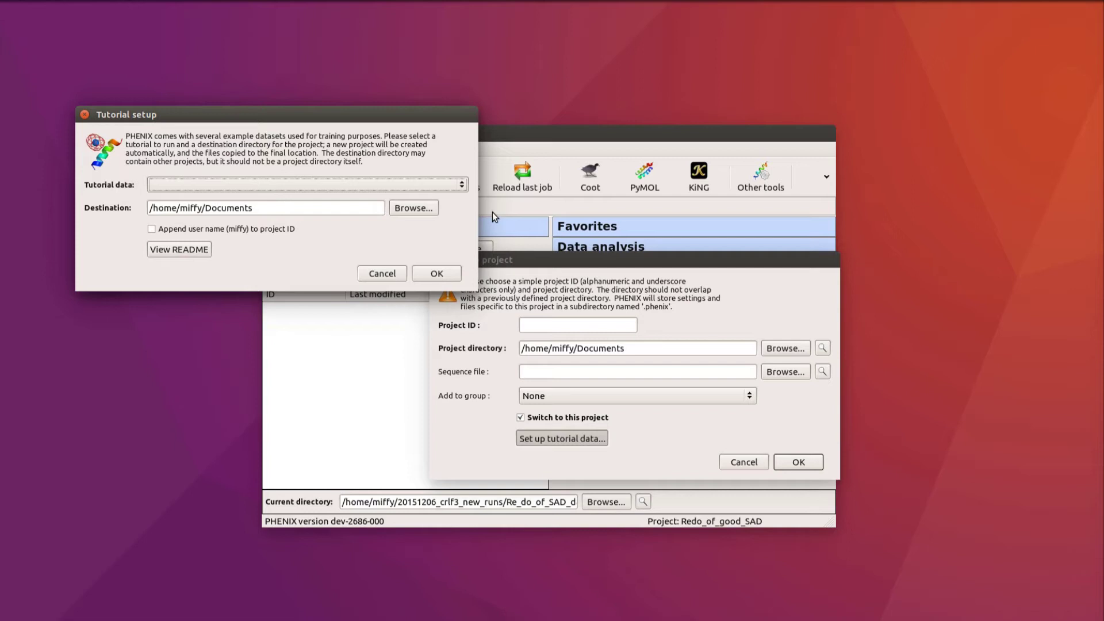
left_click(462, 186)
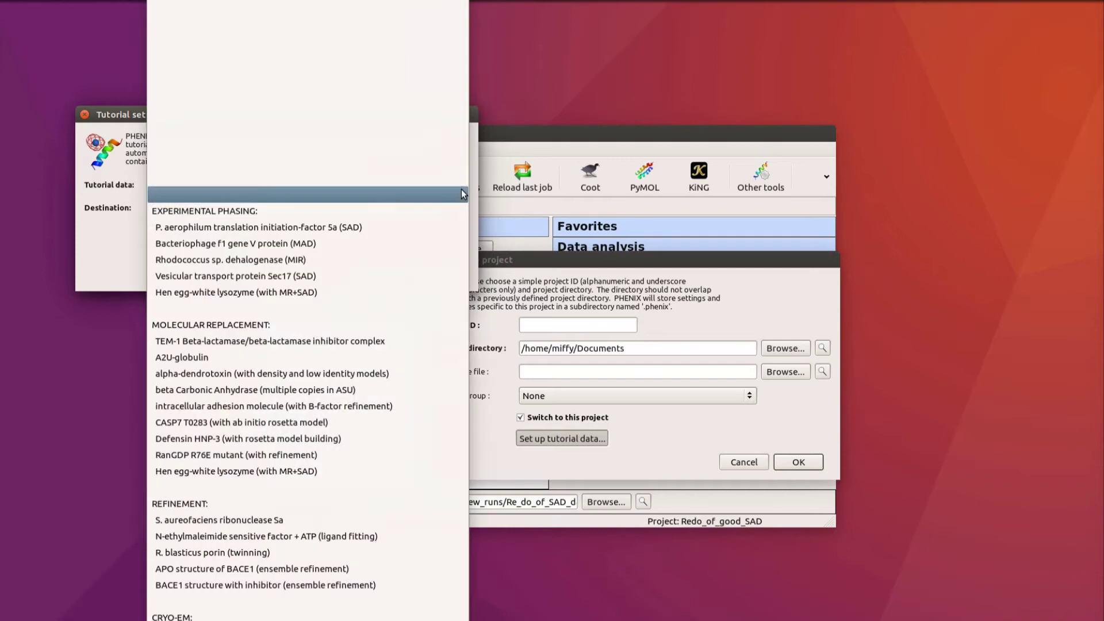
left_click(437, 341)
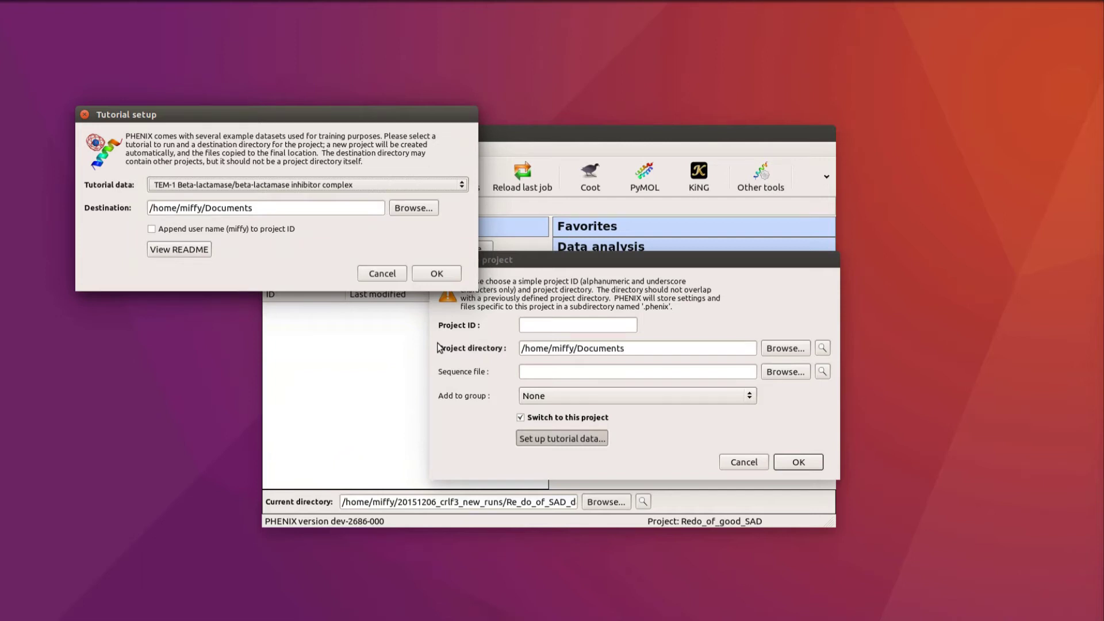
left_click(437, 274)
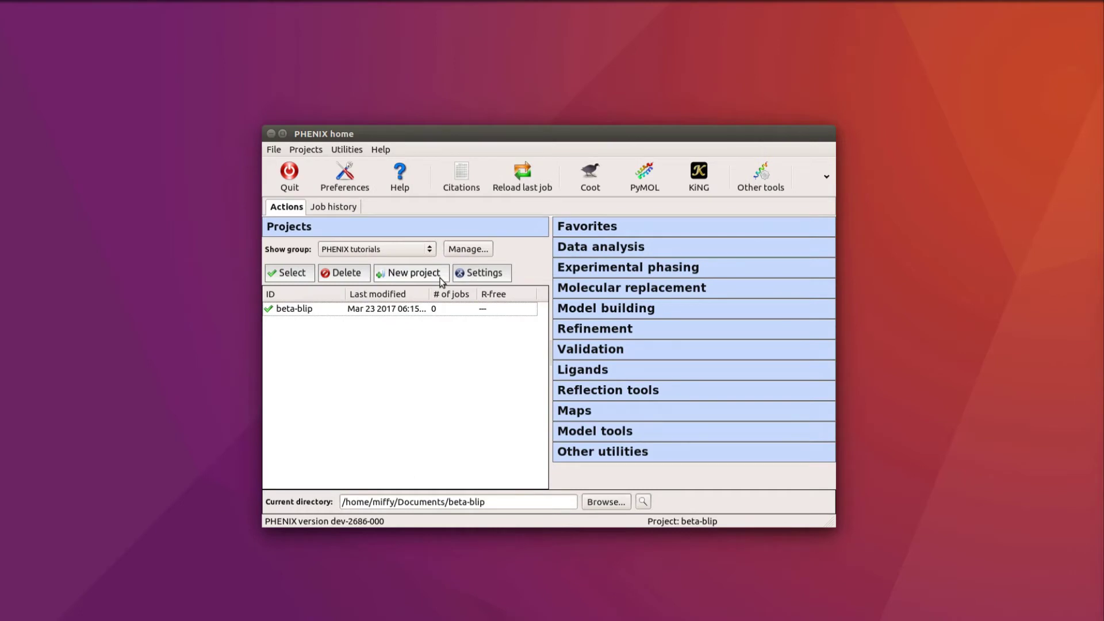
Start a full-featured Phaser-MR job titled "Solve beta-blip with separate models" in Automated molecular replacement mode.
left_click(735, 285)
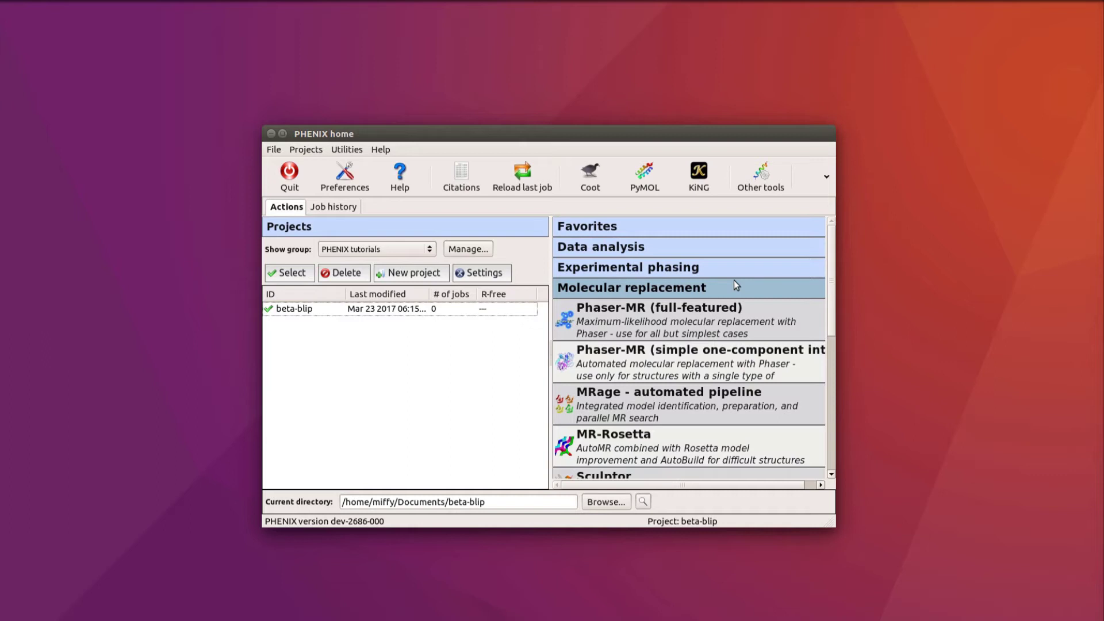
left_click(733, 316)
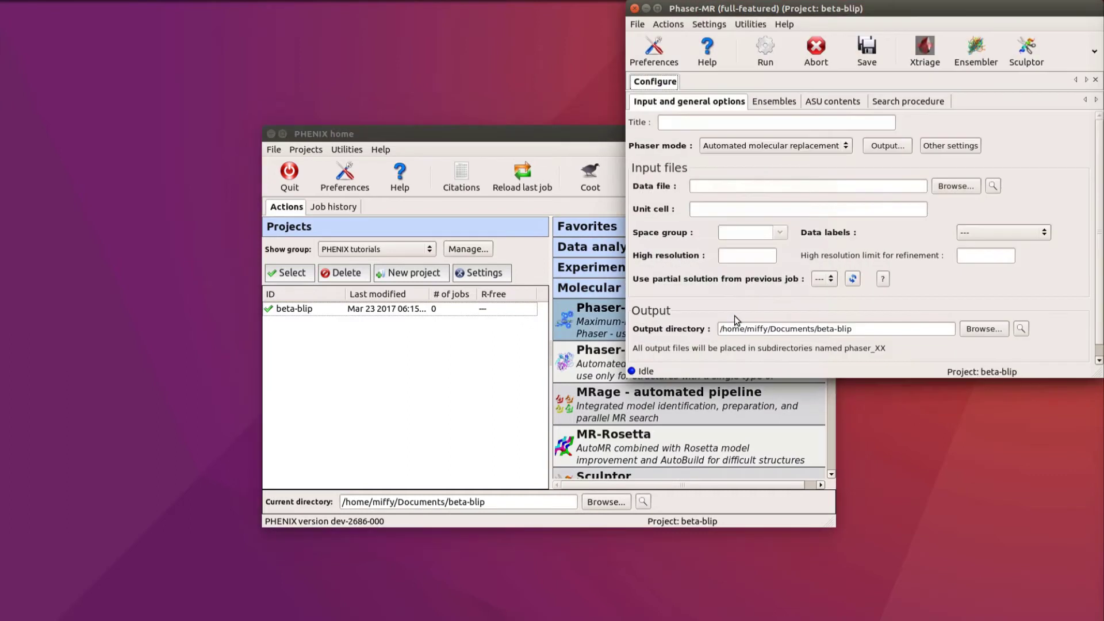
left_click(813, 122)
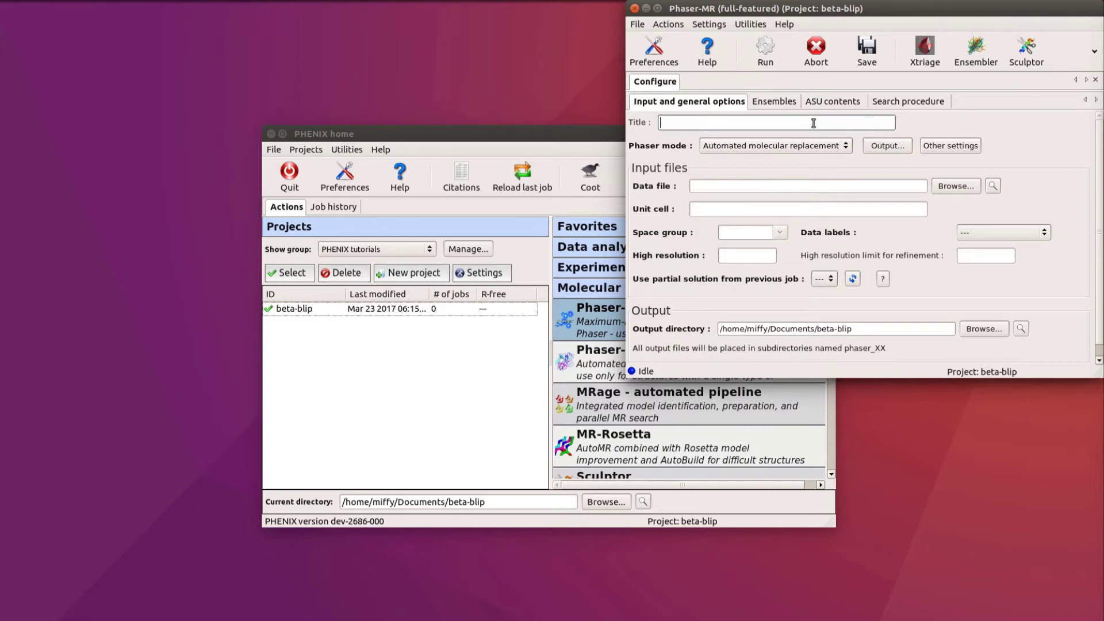
type("Solve beta-blip with separate models")
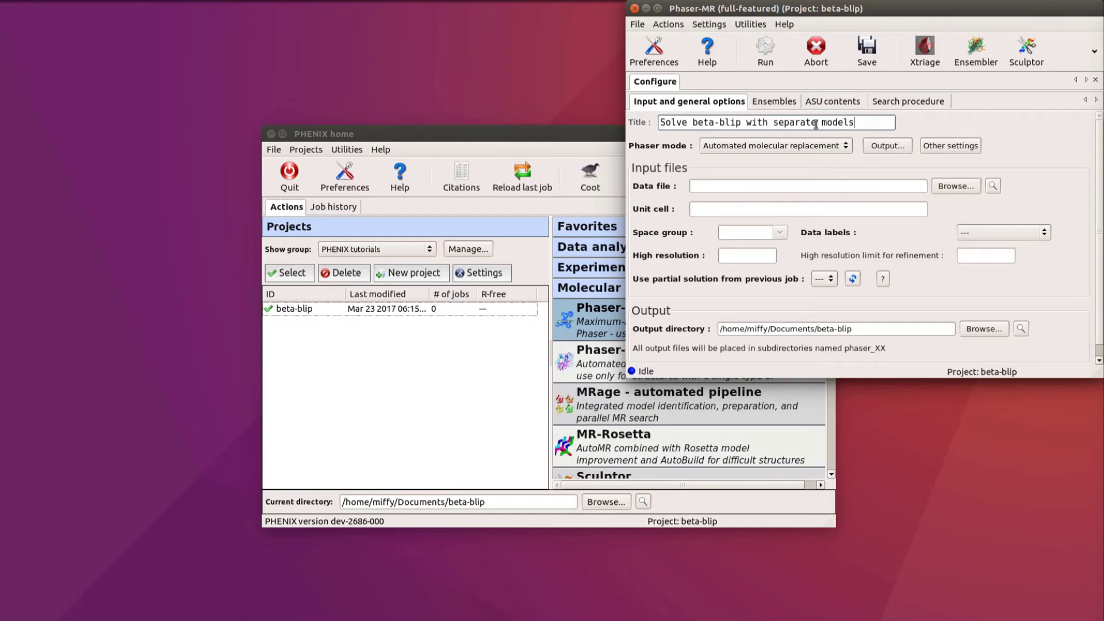
left_click(838, 145)
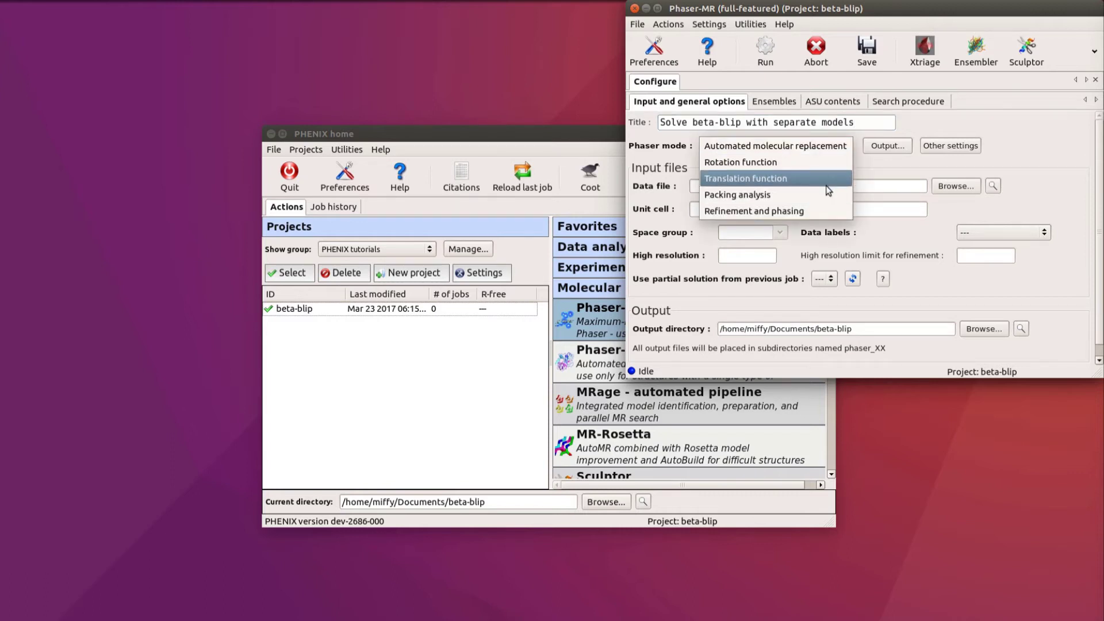
left_click(832, 151)
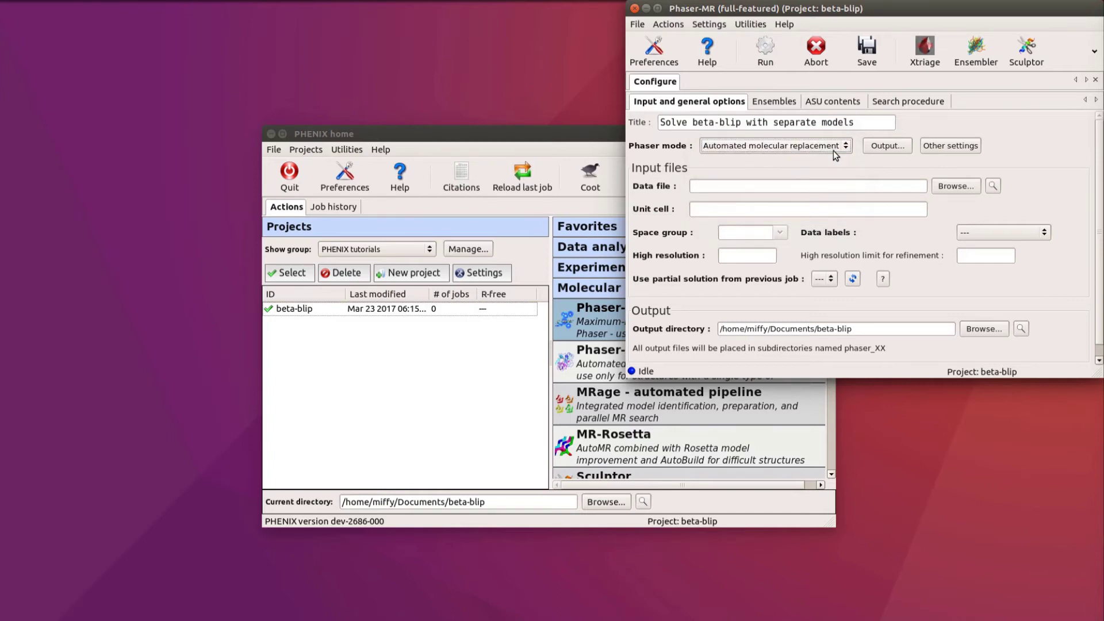
Load beta_blip_P3221.mtz as the data file, using the Fobs,Sigma data labels.
left_click(955, 185)
left_click(816, 113)
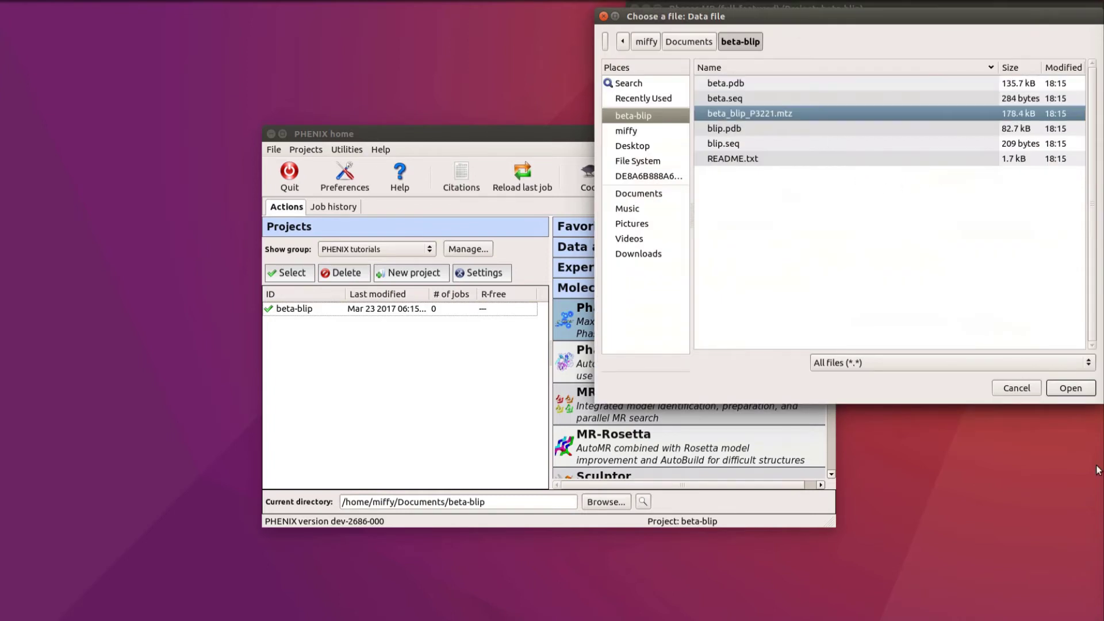
left_click(1085, 392)
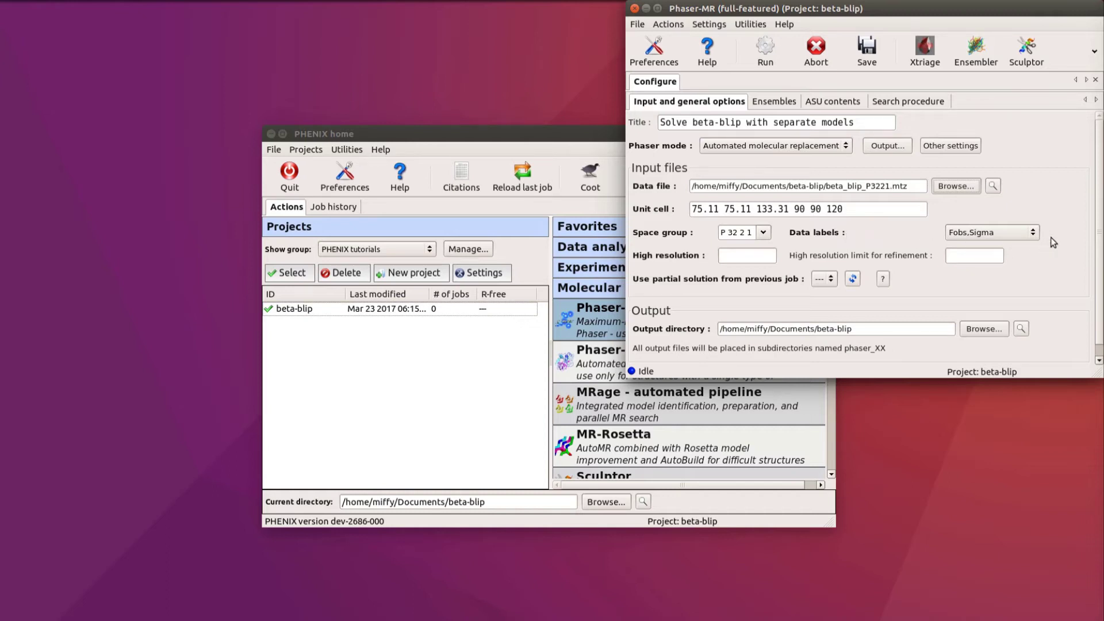
left_click(1030, 233)
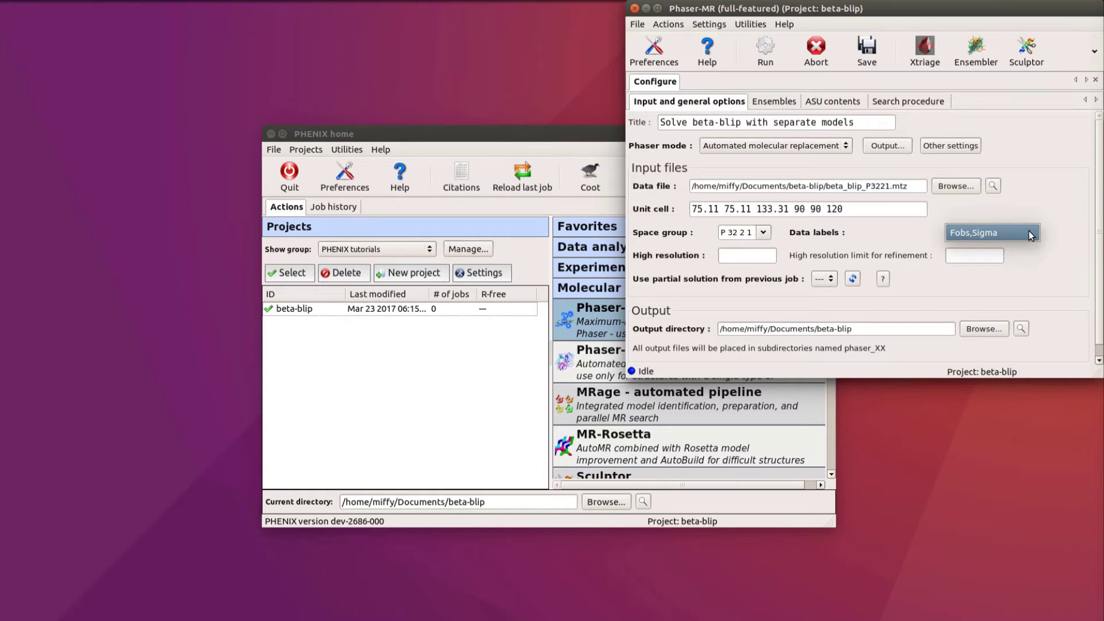
left_click(1030, 234)
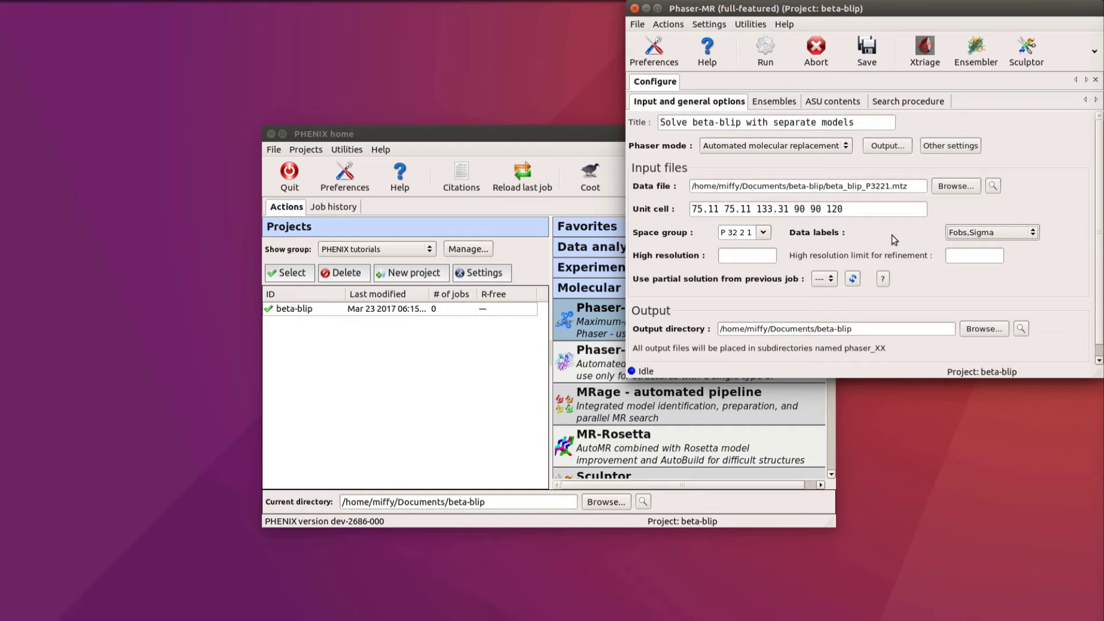
Give the first ensemble the model ID beta and add beta.pdb as its search model.
left_click(786, 102)
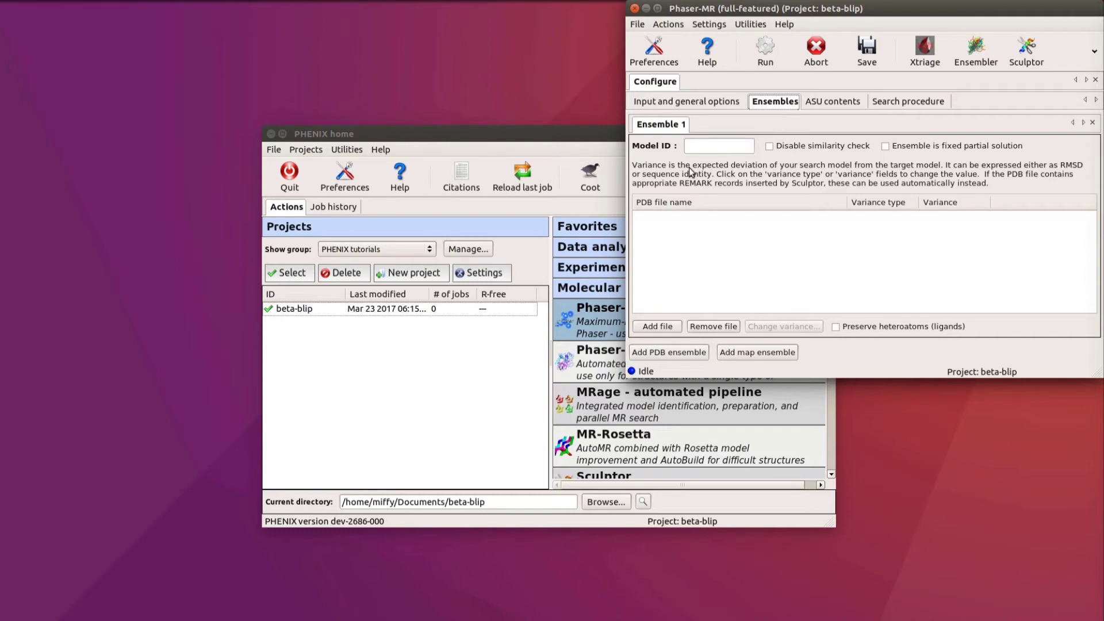
left_click(698, 148)
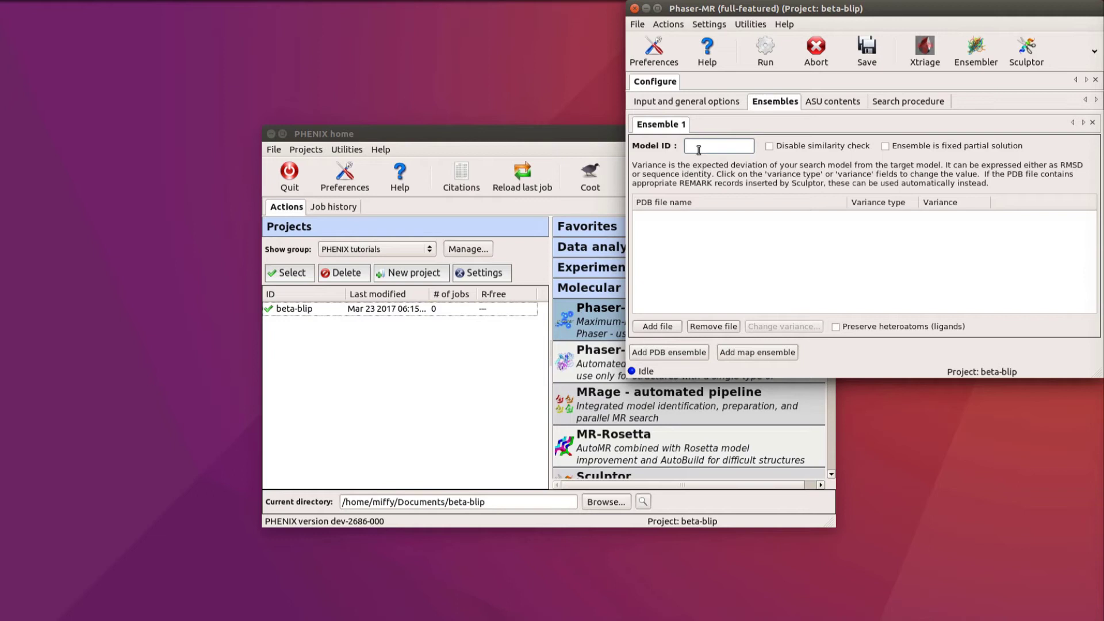
type("beta")
left_click(657, 325)
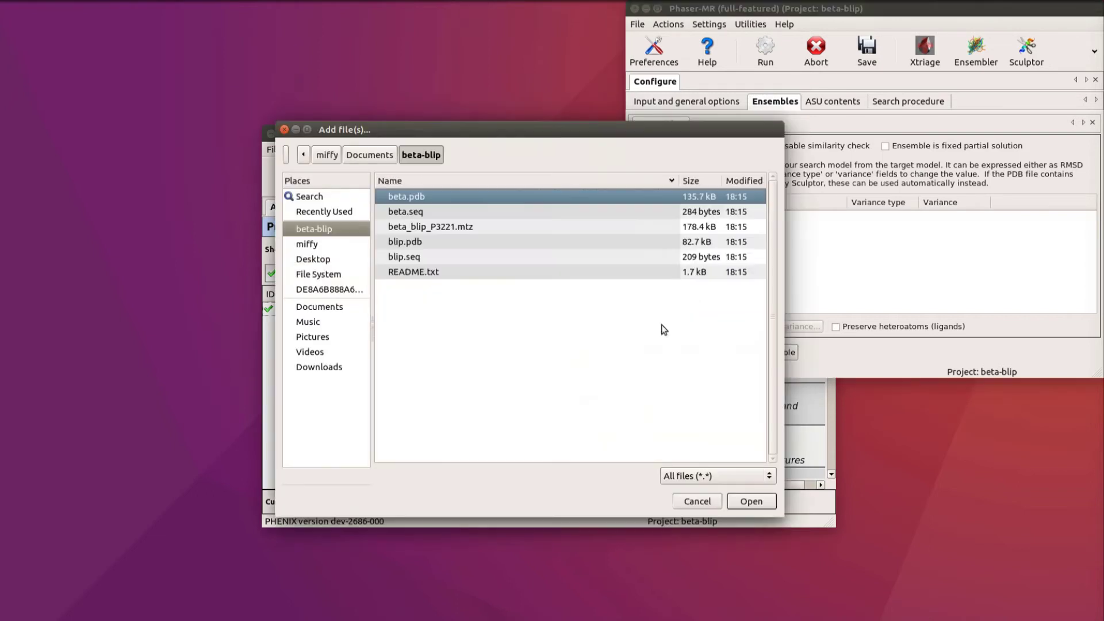
left_click(750, 499)
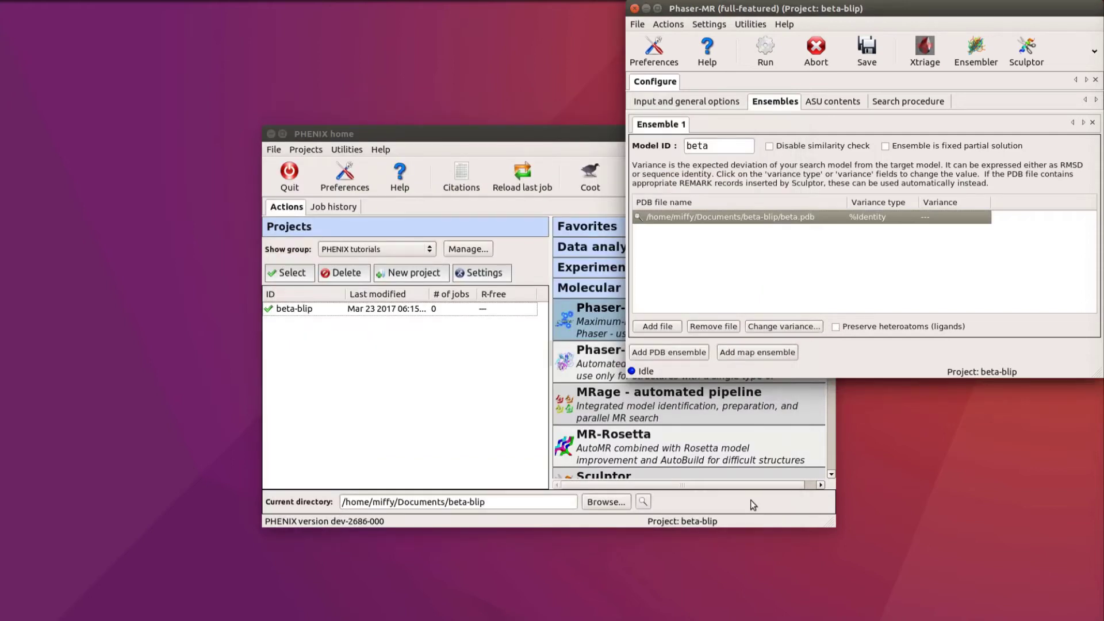
Set the variance of the beta.pdb search model to a sequence identity of 100%.
left_click(811, 329)
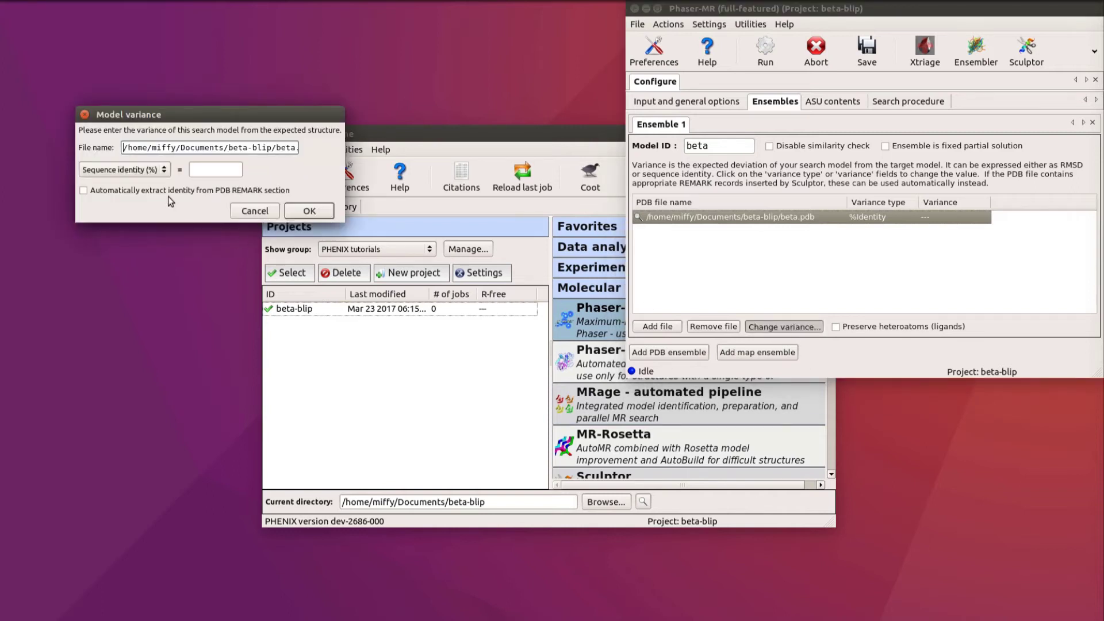
left_click(162, 170)
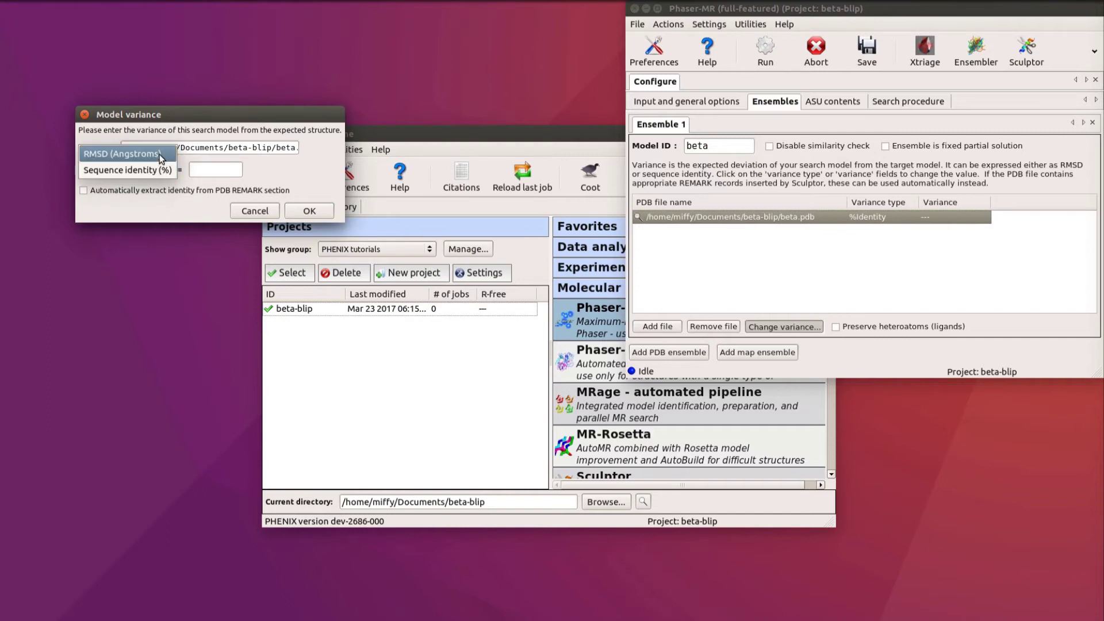
left_click(161, 170)
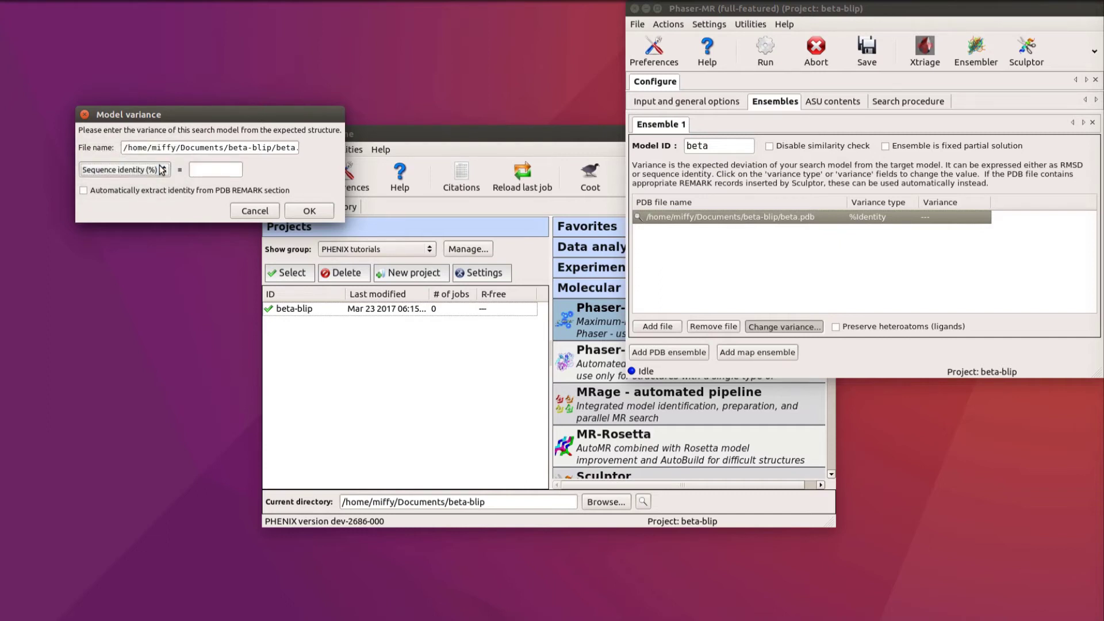
left_click(206, 170)
type("100")
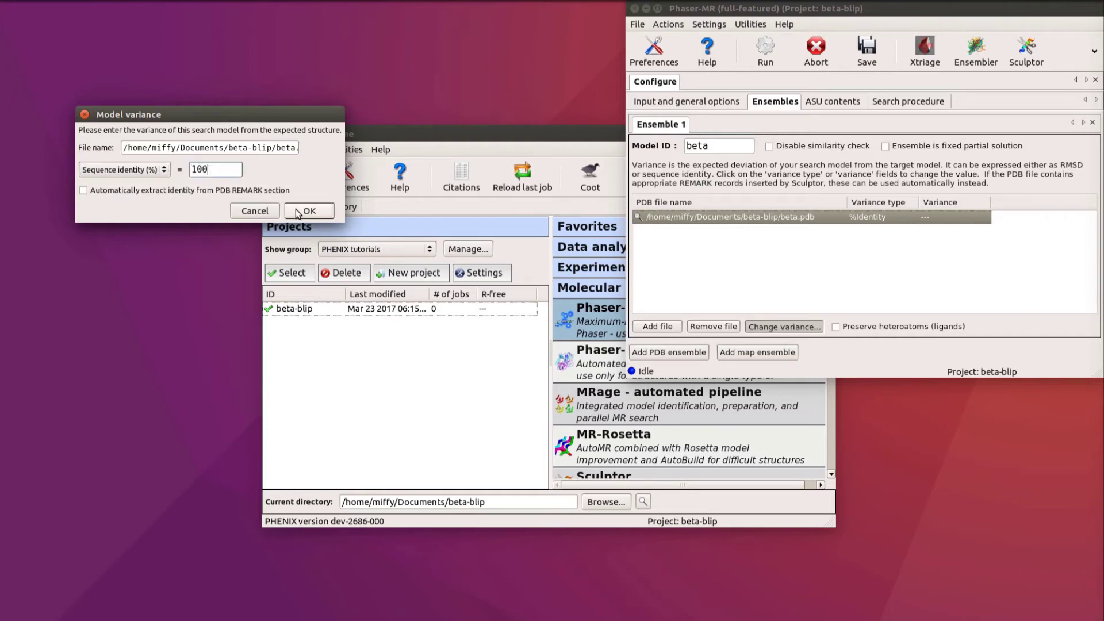
left_click(297, 212)
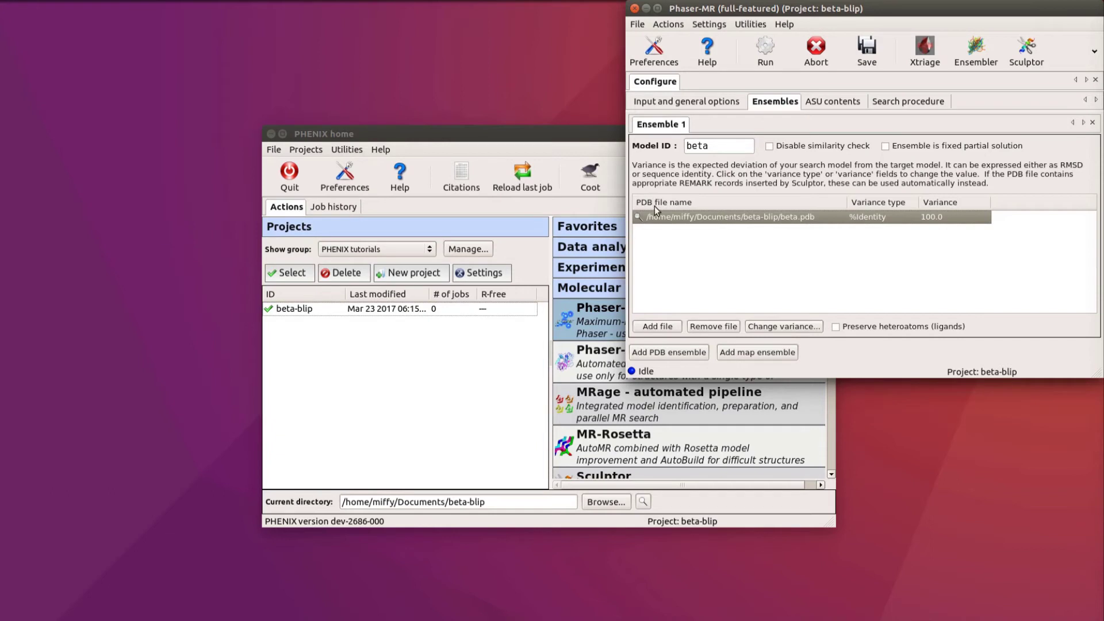
Add a second PDB ensemble with the model ID blip and blip.pdb as its search model.
left_click(665, 352)
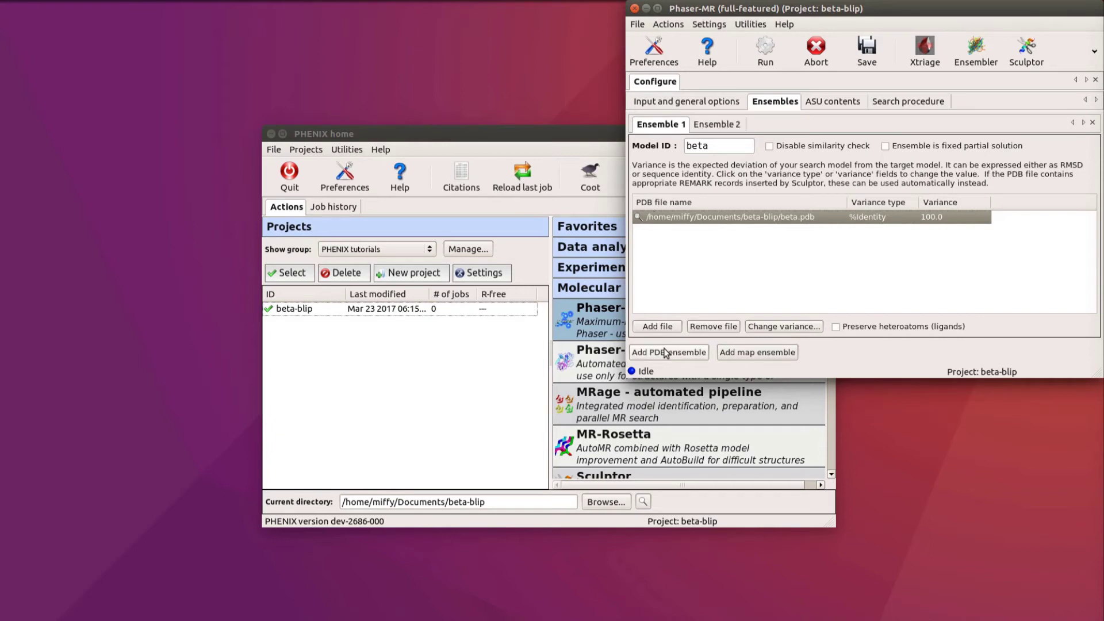
left_click(717, 126)
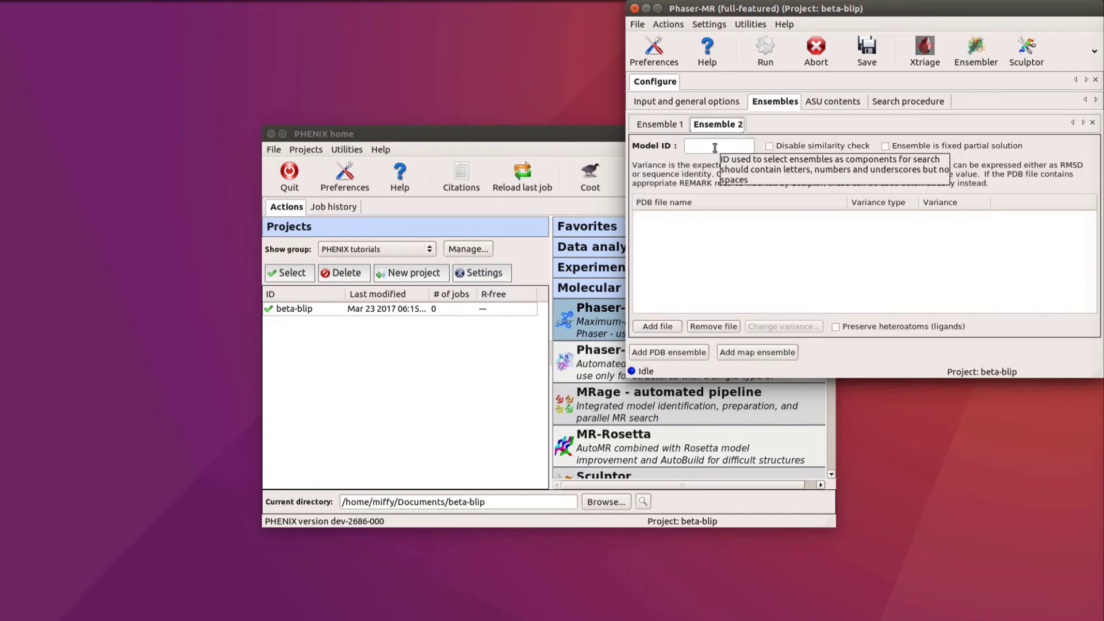
left_click(715, 147)
type("blip")
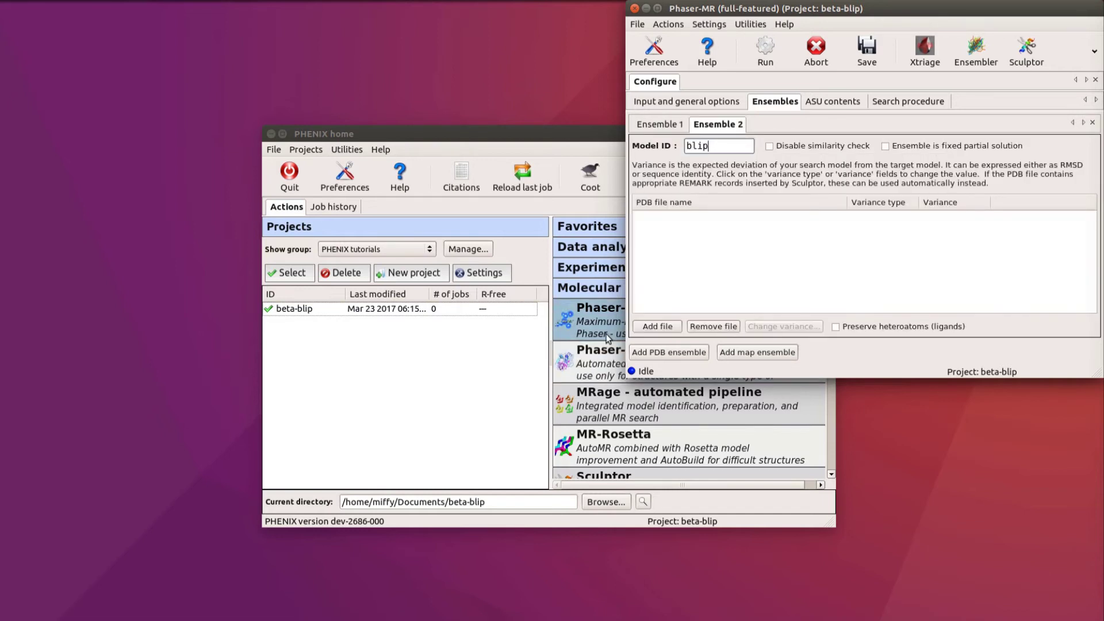
left_click(657, 326)
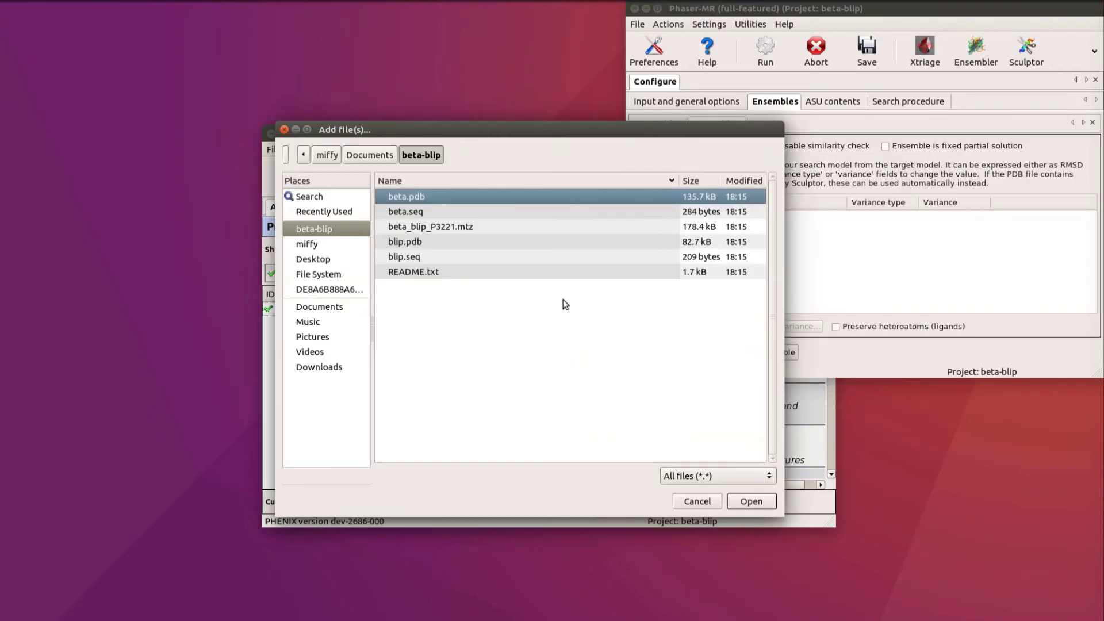
left_click(437, 243)
left_click(761, 504)
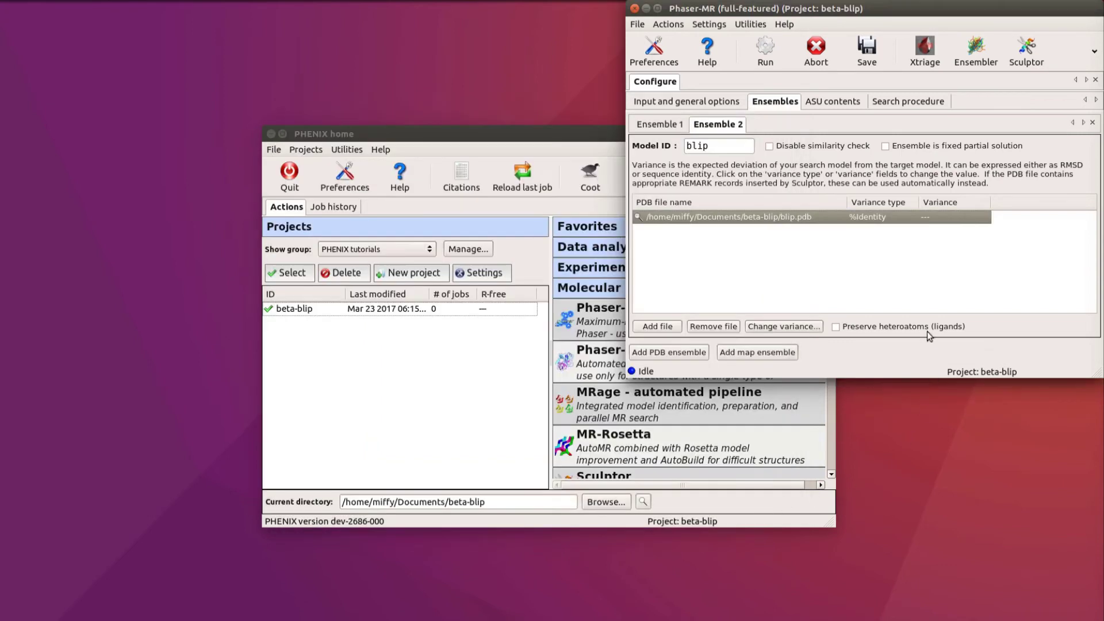
Set the variance of the blip.pdb search model to 100% sequence identity.
left_click(807, 326)
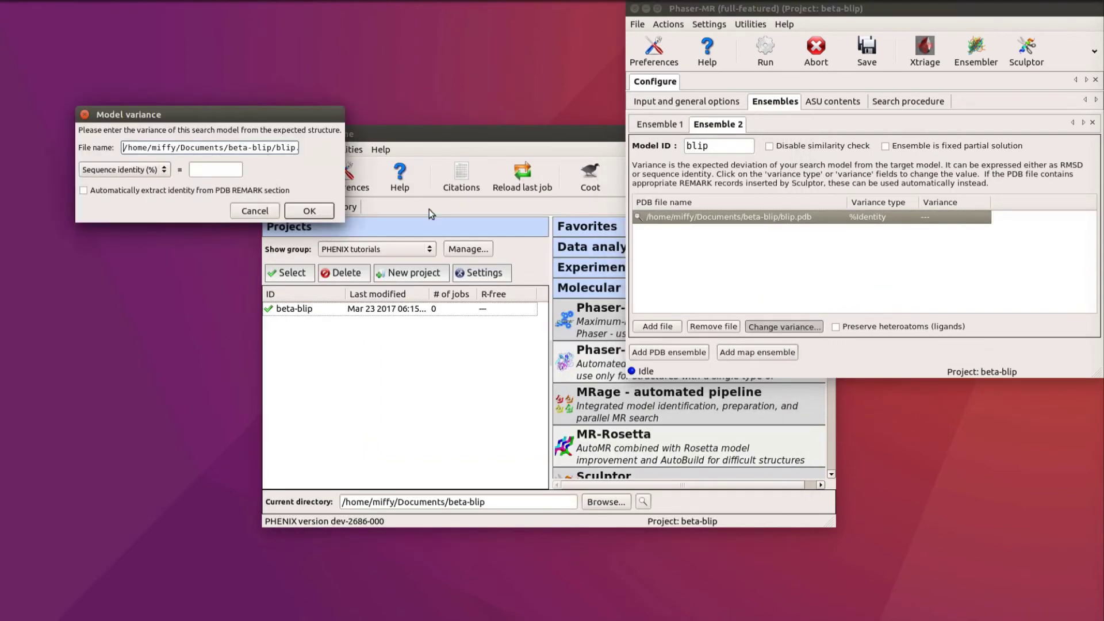
left_click(205, 170)
type("100")
left_click(315, 211)
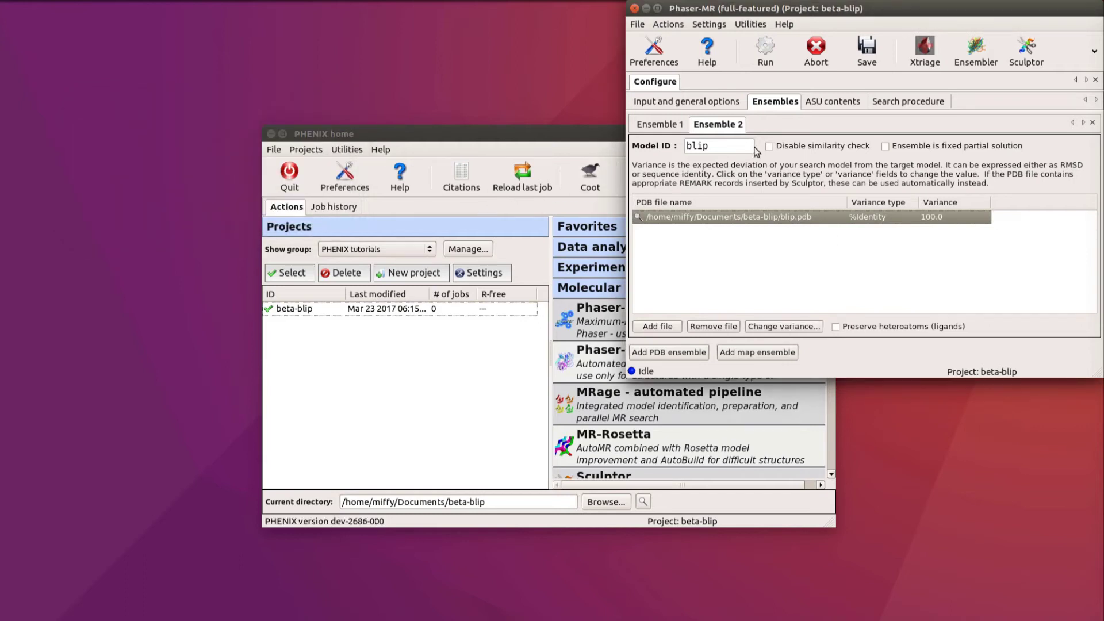
Go to the ASU contents settings and choose protein as the chain type of the first macromolecule.
left_click(830, 109)
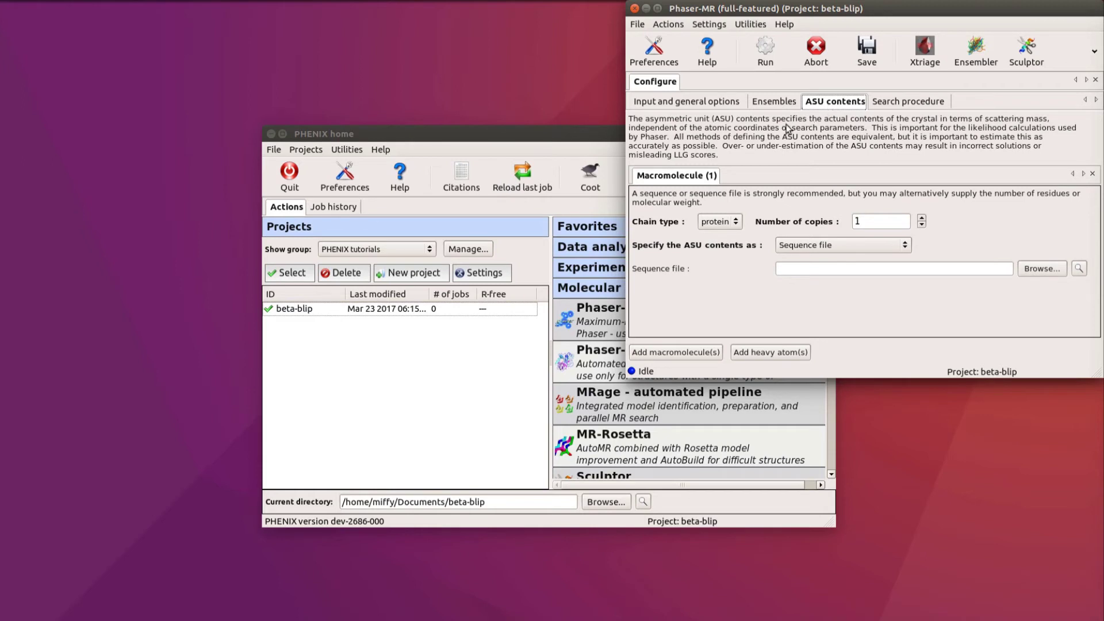
left_click(738, 224)
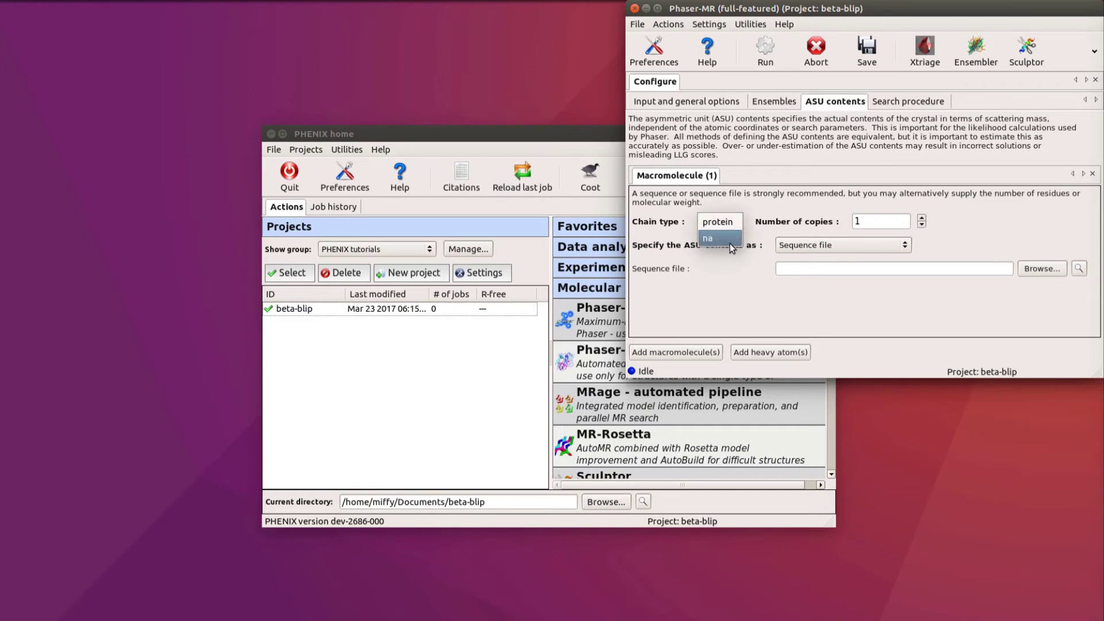
left_click(718, 222)
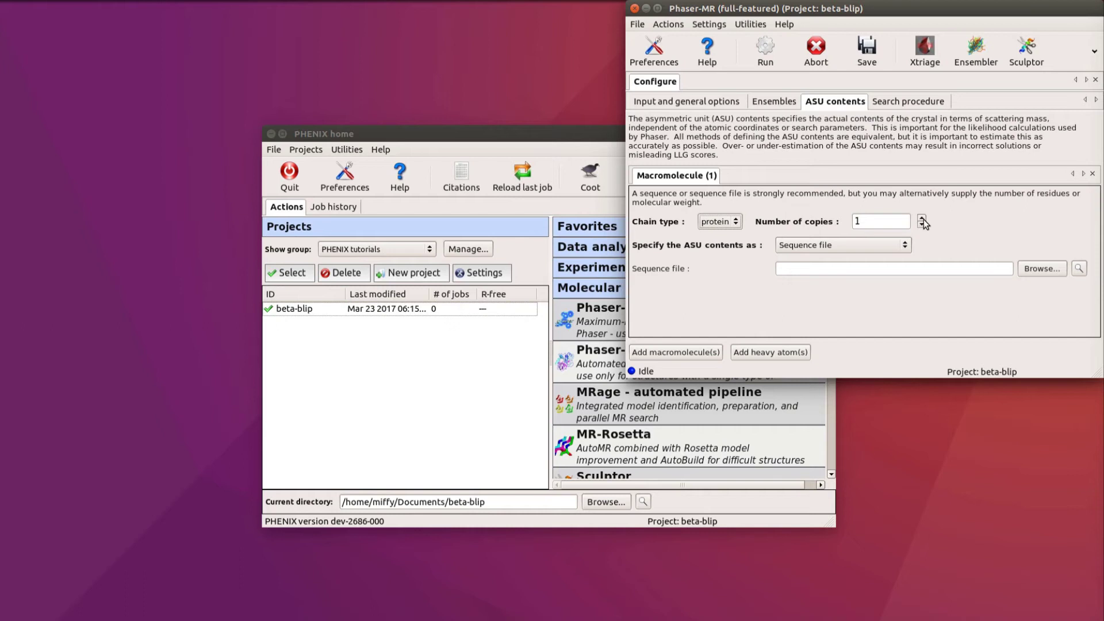
Try specifying the ASU contents by molecular weight, number of residues and sequence string, and return the choice to Sequence file.
left_click(906, 245)
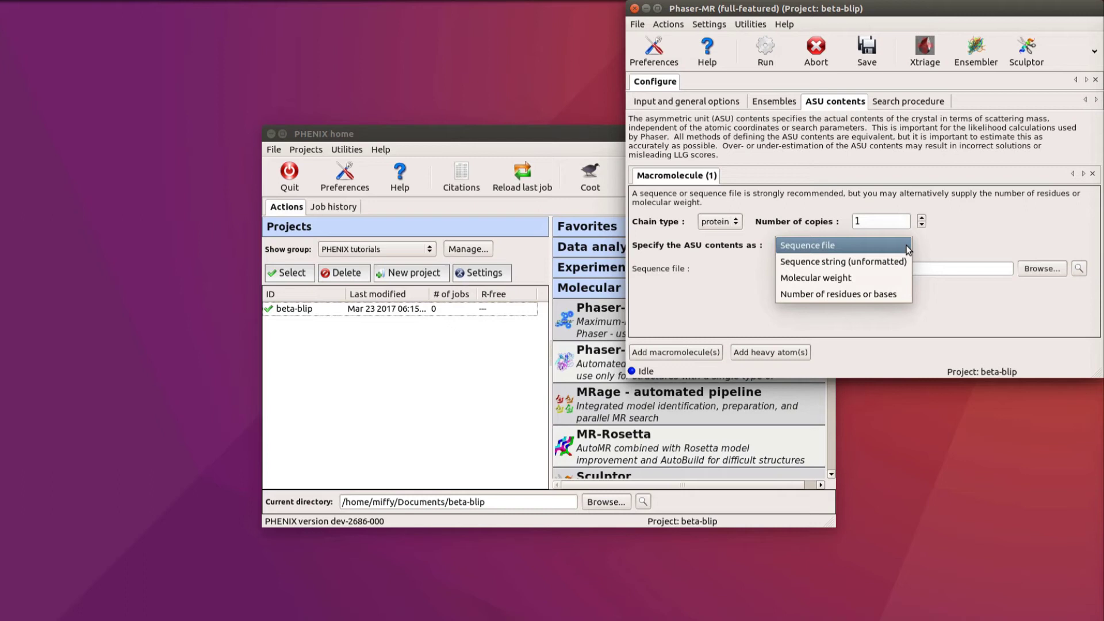
left_click(905, 276)
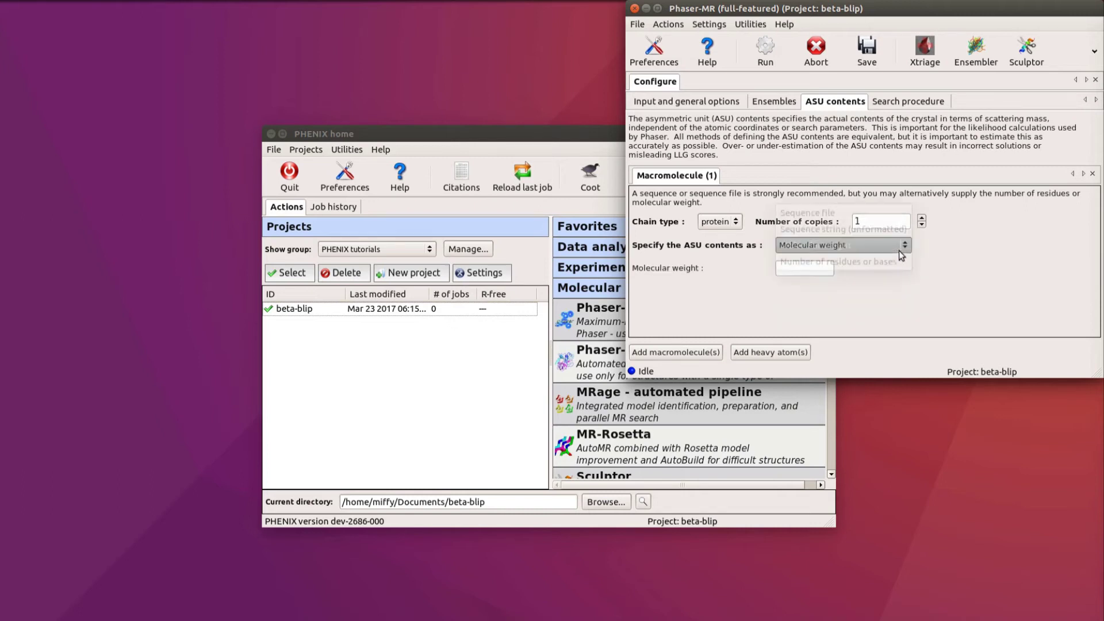
left_click(899, 250)
left_click(899, 267)
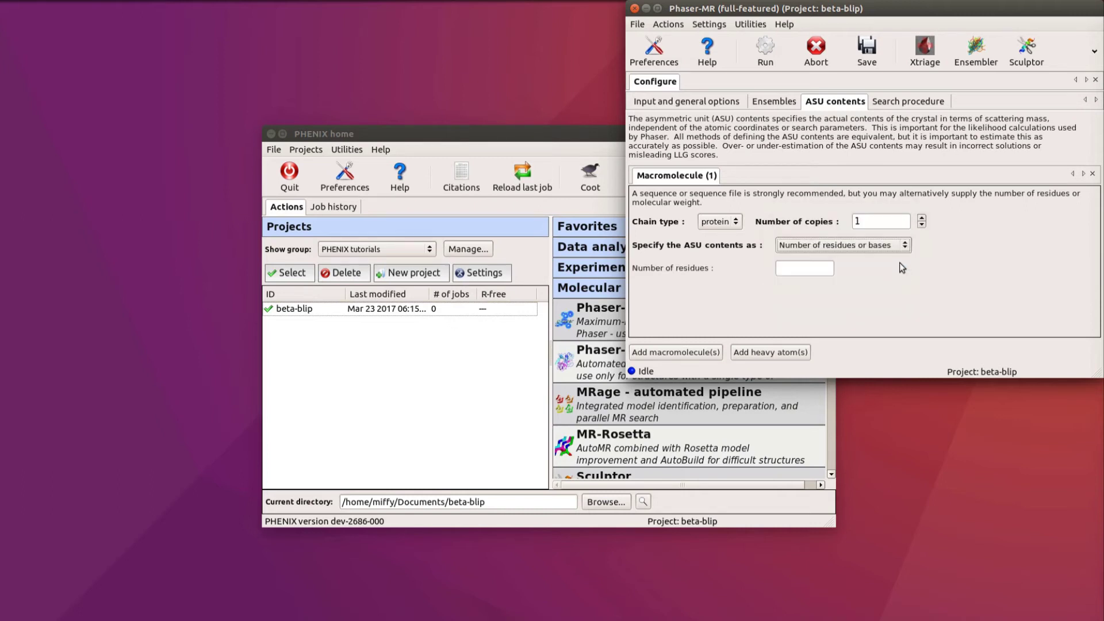
left_click(900, 247)
left_click(901, 217)
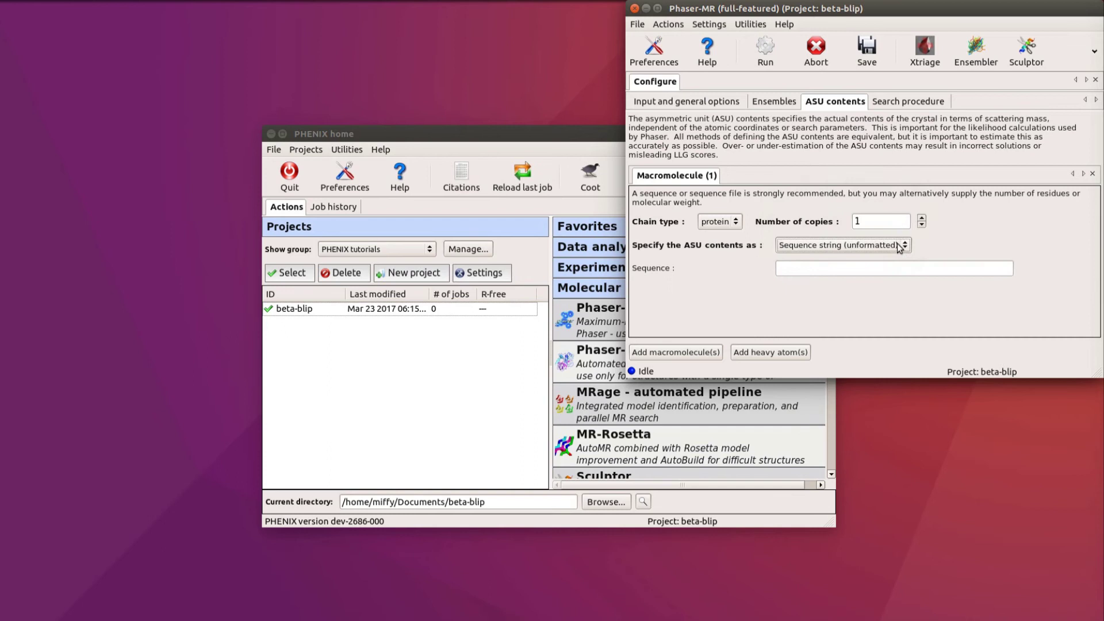
left_click(896, 243)
left_click(900, 236)
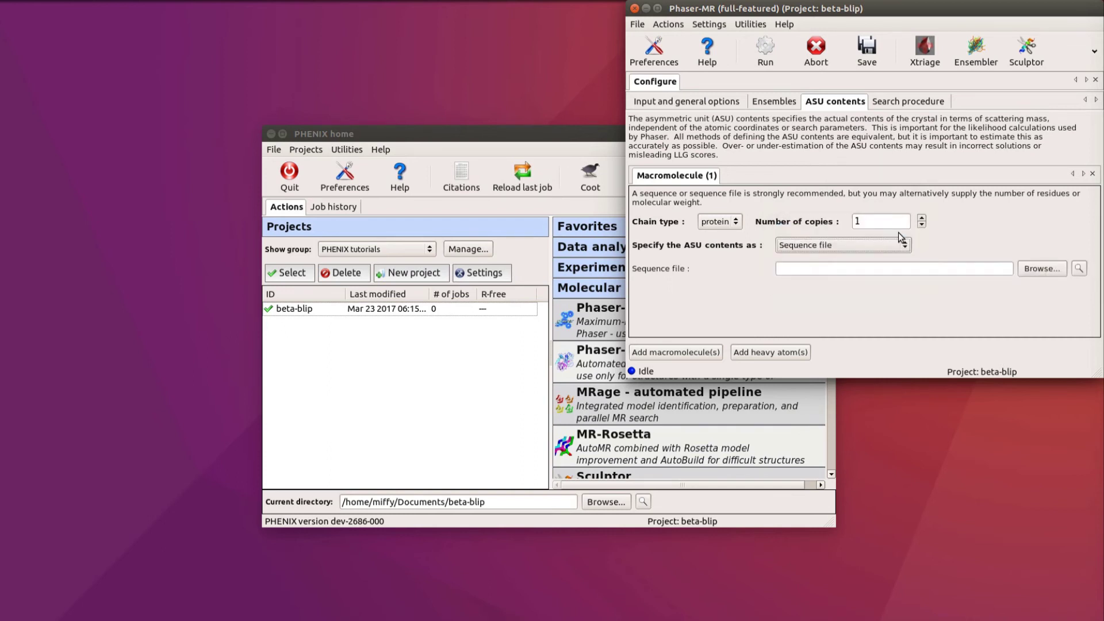
Load beta.seq from the beta-blip folder as the sequence file of the first macromolecule.
left_click(942, 268)
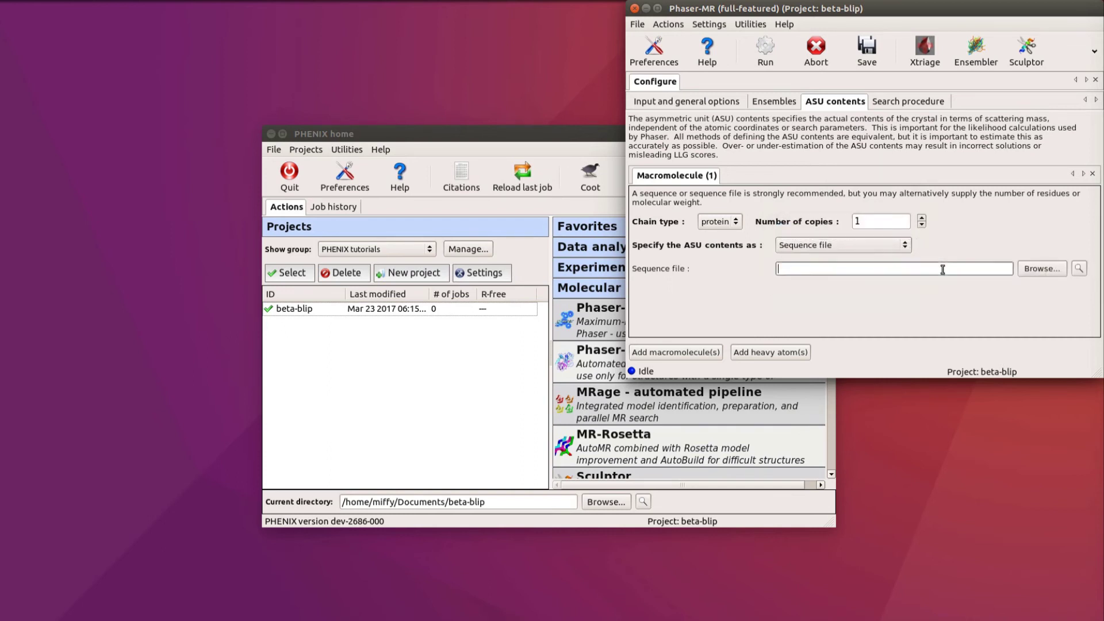
left_click(1046, 266)
left_click(801, 102)
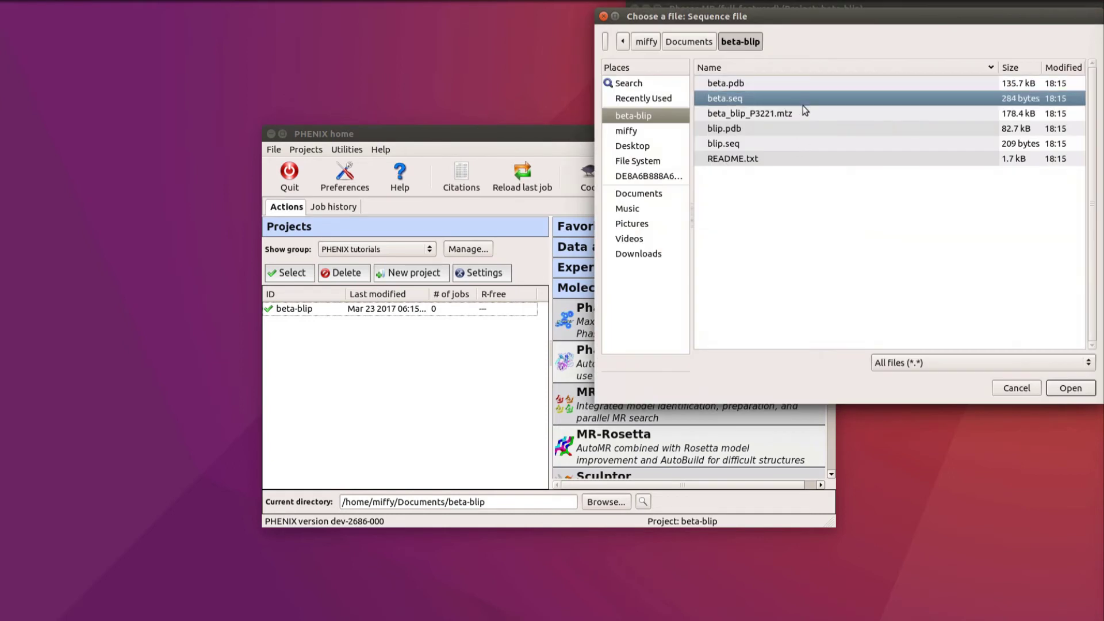
left_click(1063, 390)
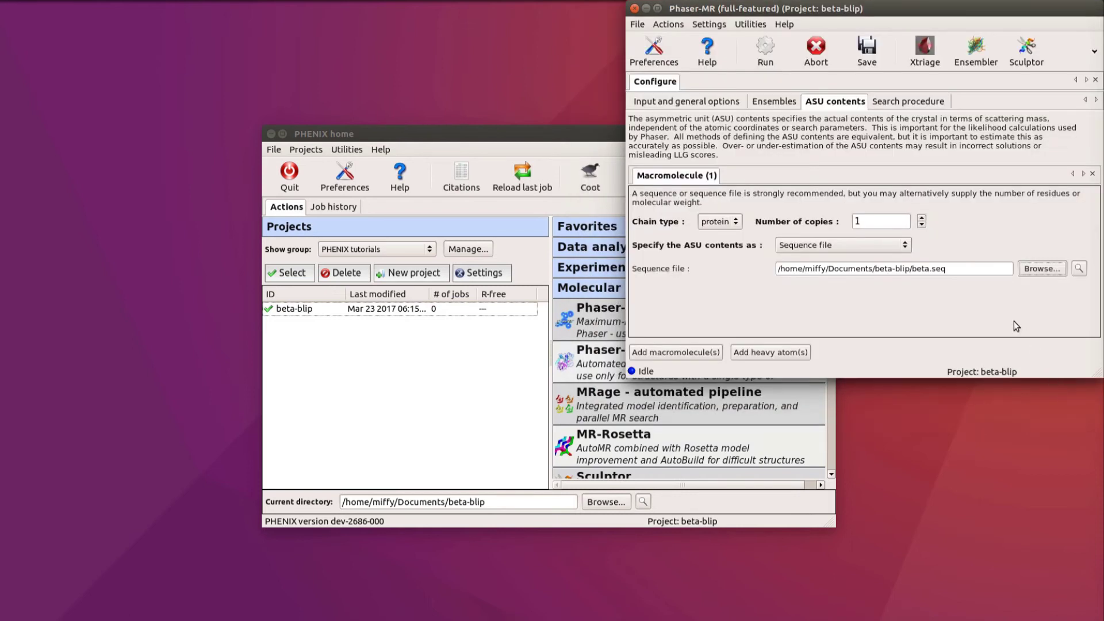
Add a second macromolecule to the ASU contents with blip.seq as its sequence file.
left_click(696, 351)
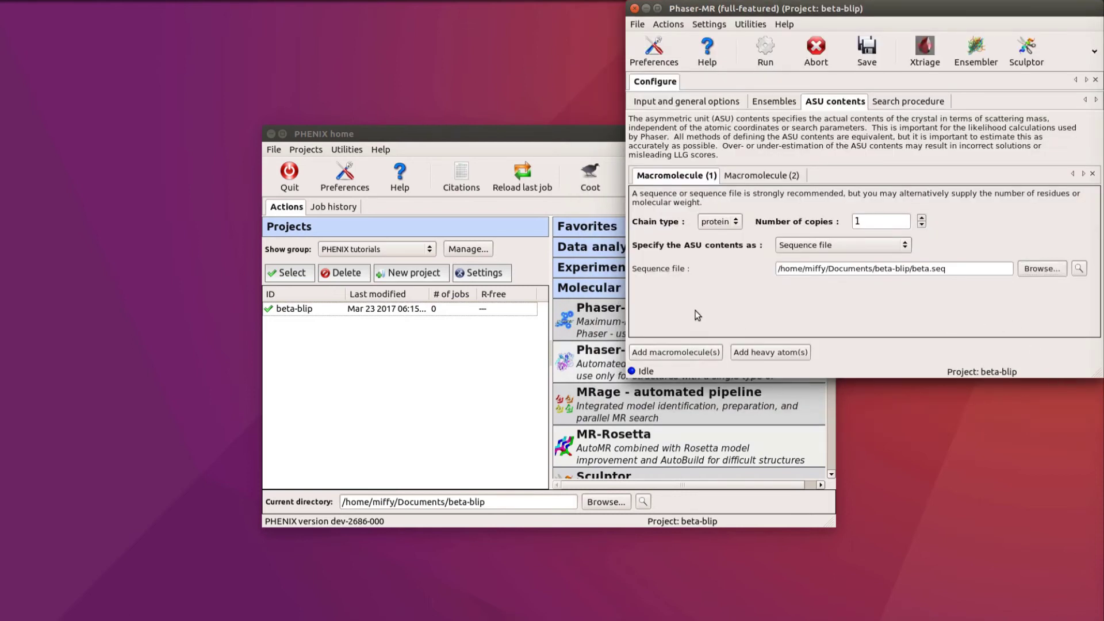
left_click(765, 177)
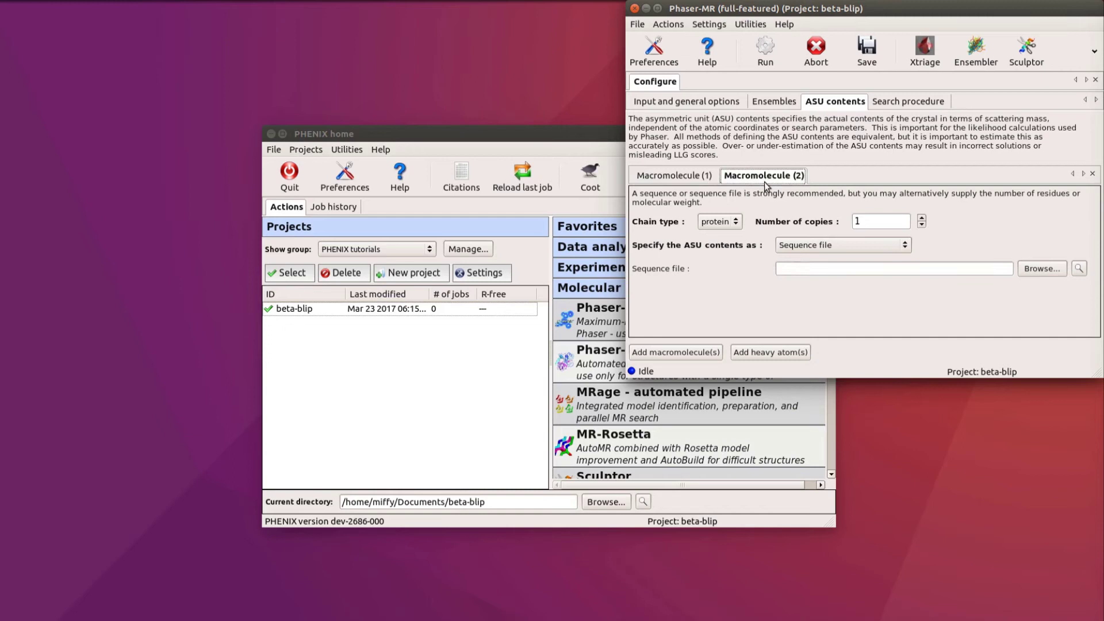
left_click(1043, 269)
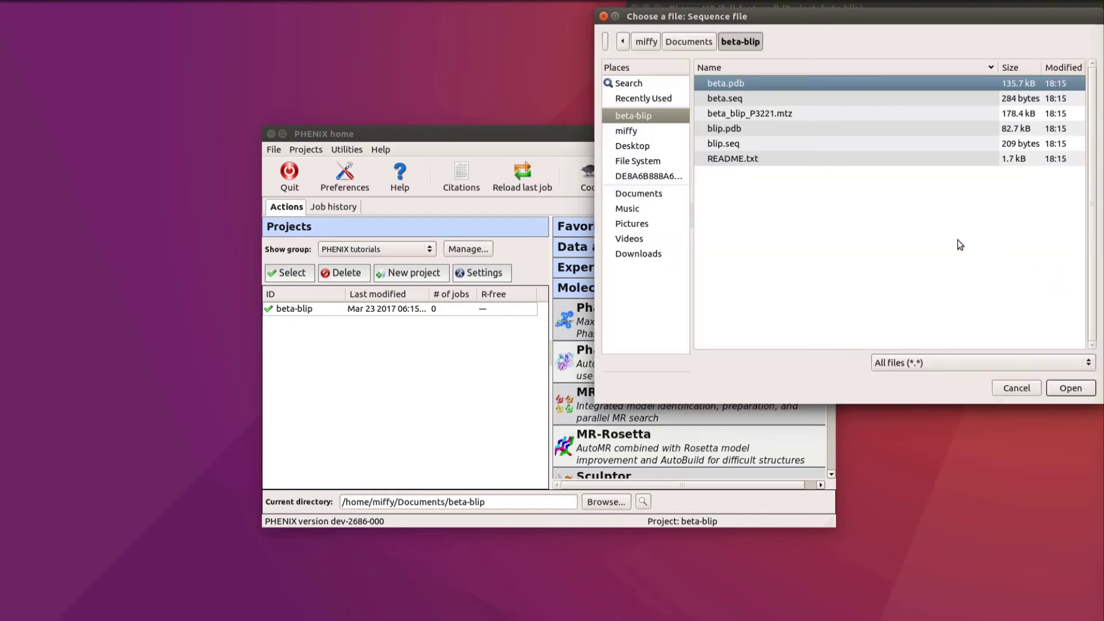
left_click(852, 143)
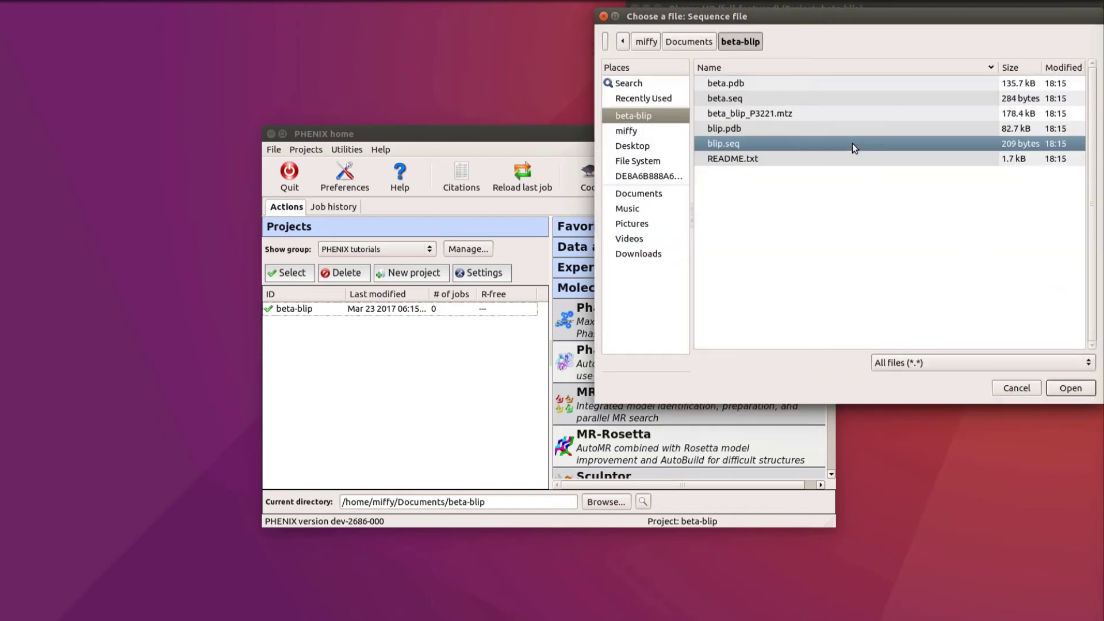
left_click(1070, 388)
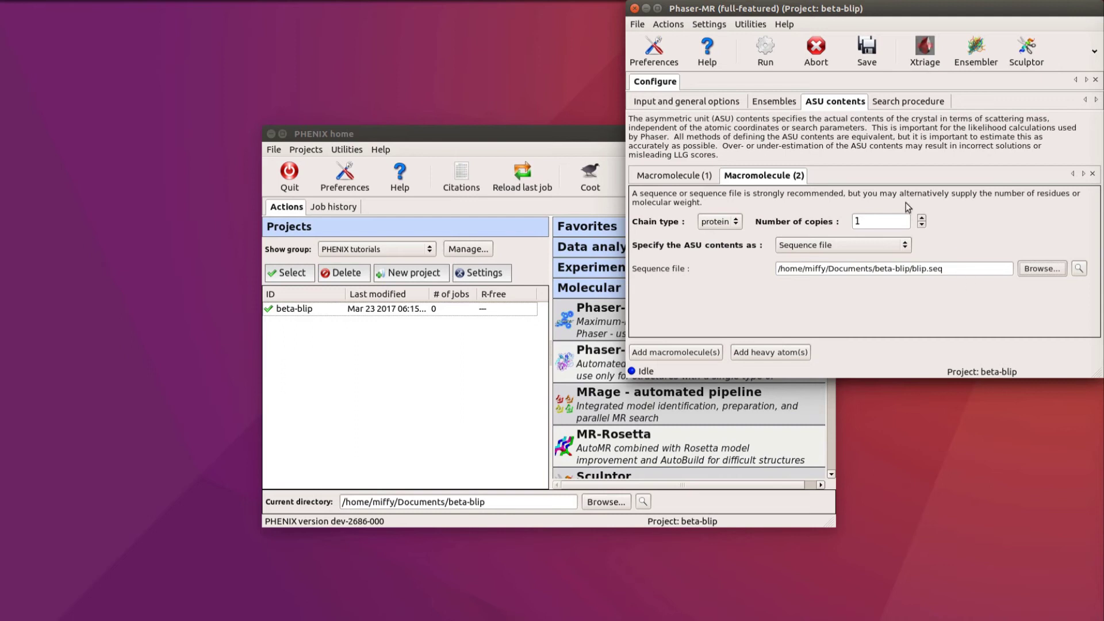
In the search procedure, add the beta ensemble to Component 1.
left_click(890, 107)
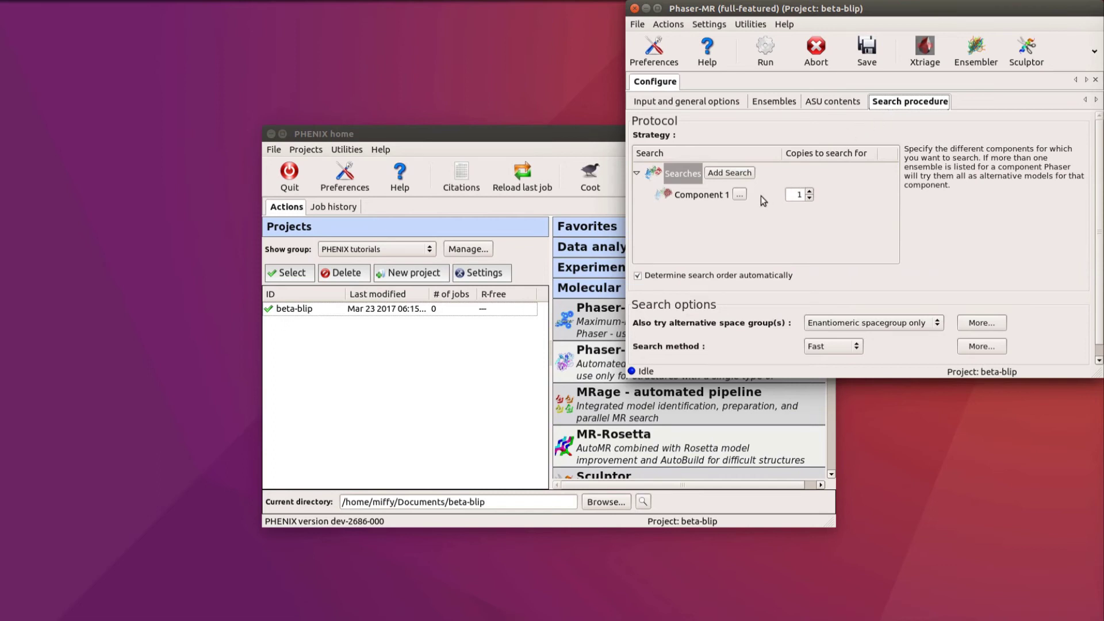
left_click(740, 196)
mouse_move(758, 205)
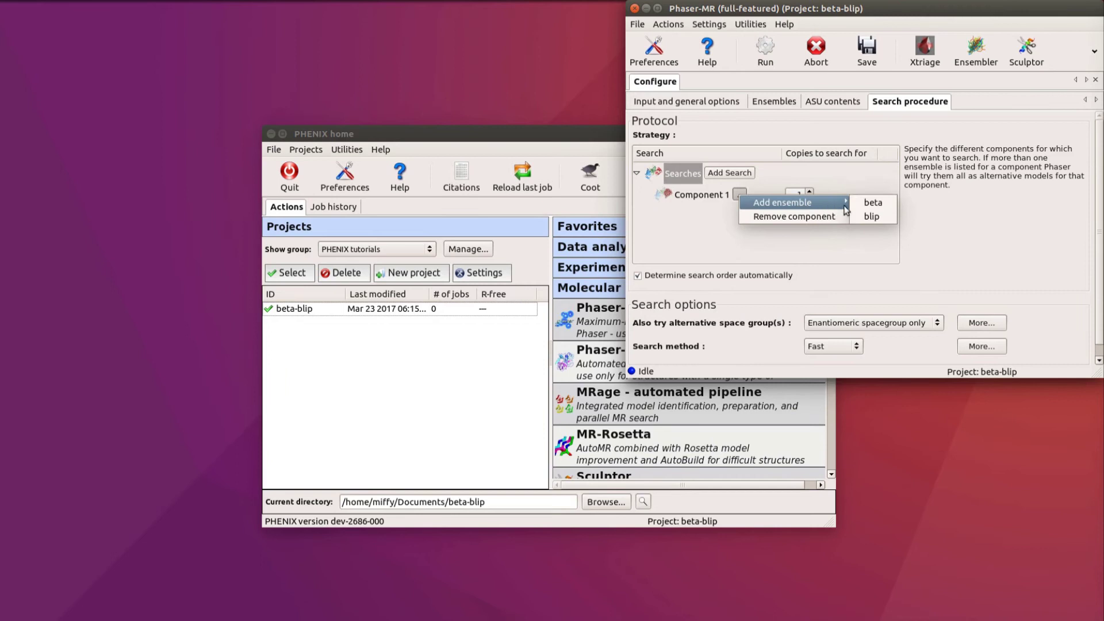
left_click(867, 207)
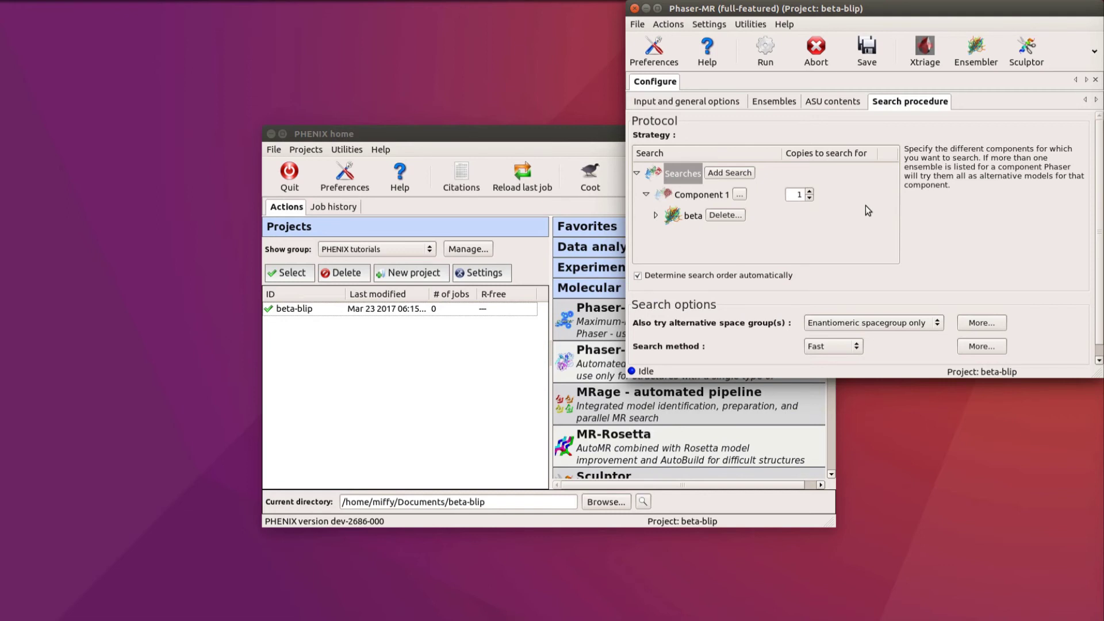
Add a second search component and assign the blip ensemble to it.
left_click(744, 174)
left_click(757, 184)
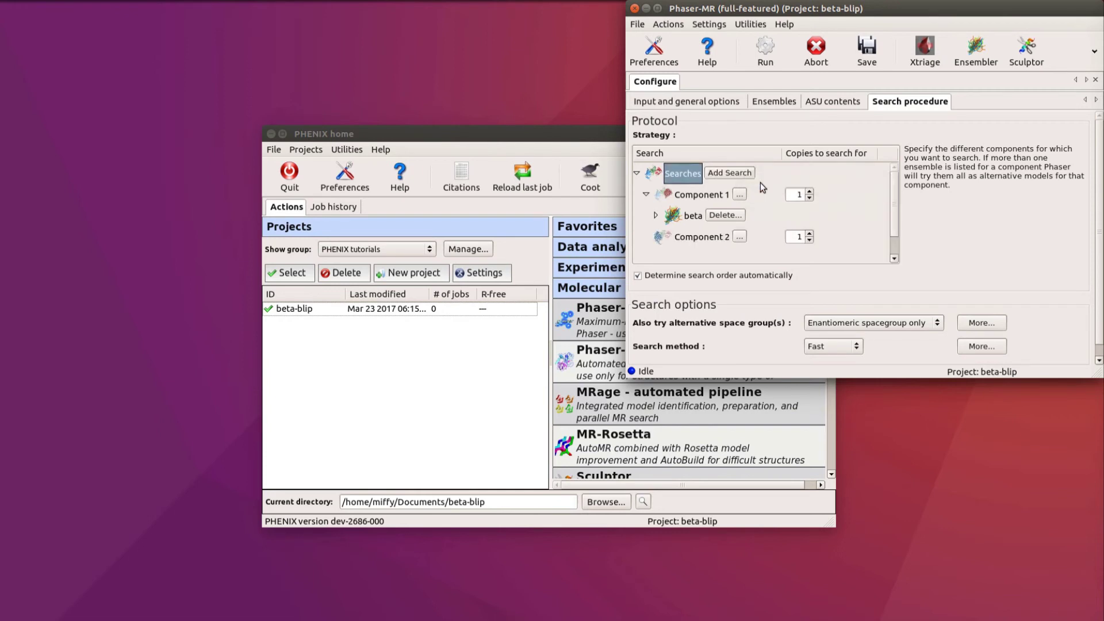
left_click(740, 237)
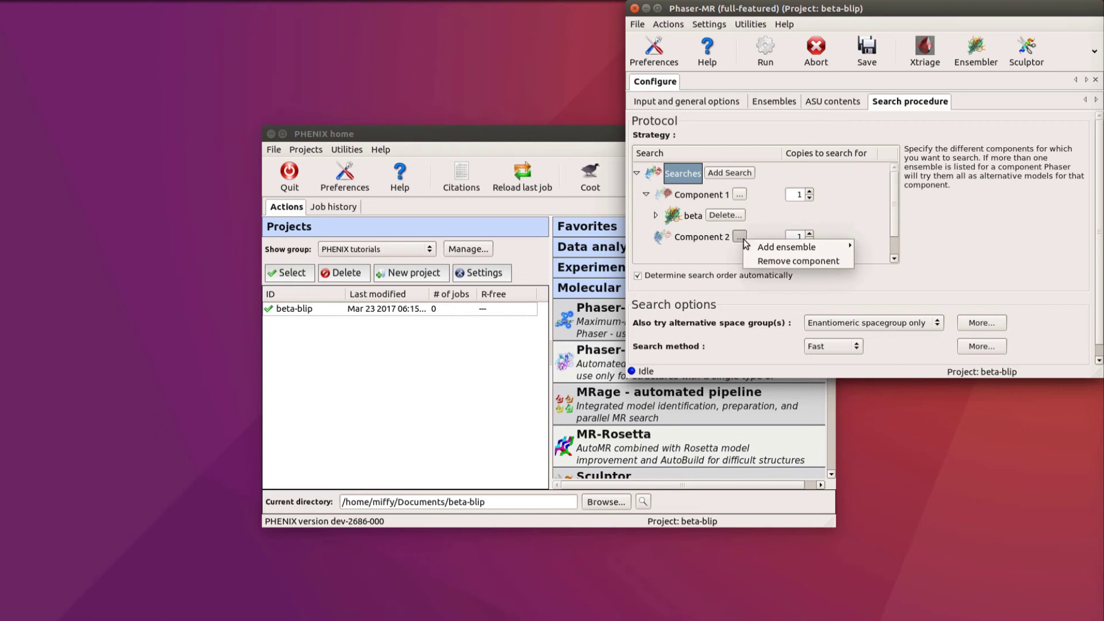
mouse_move(770, 246)
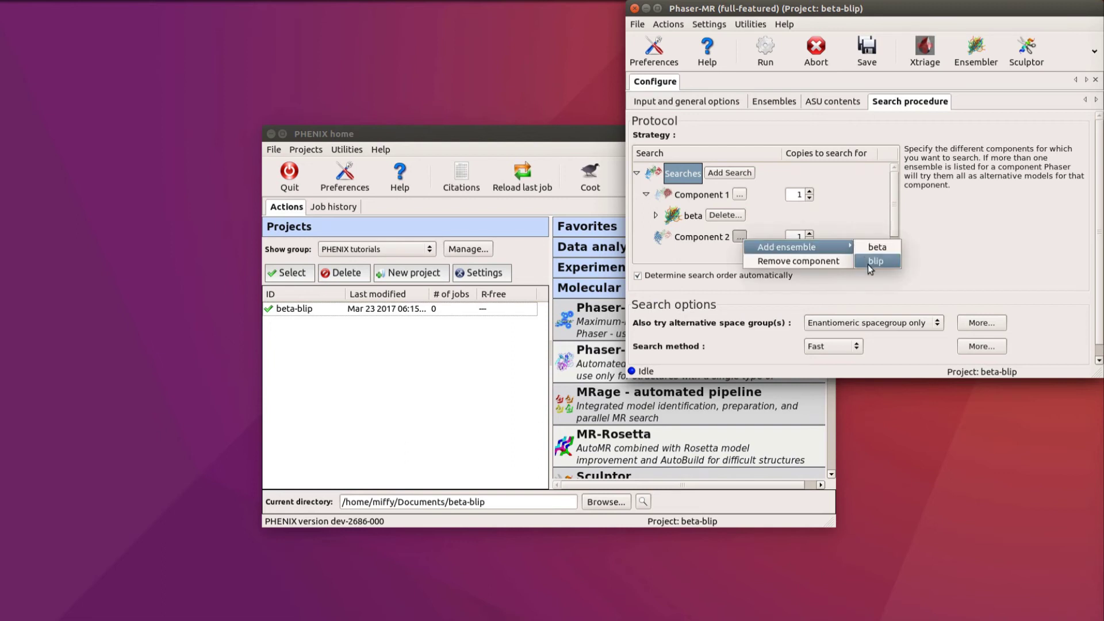
left_click(868, 265)
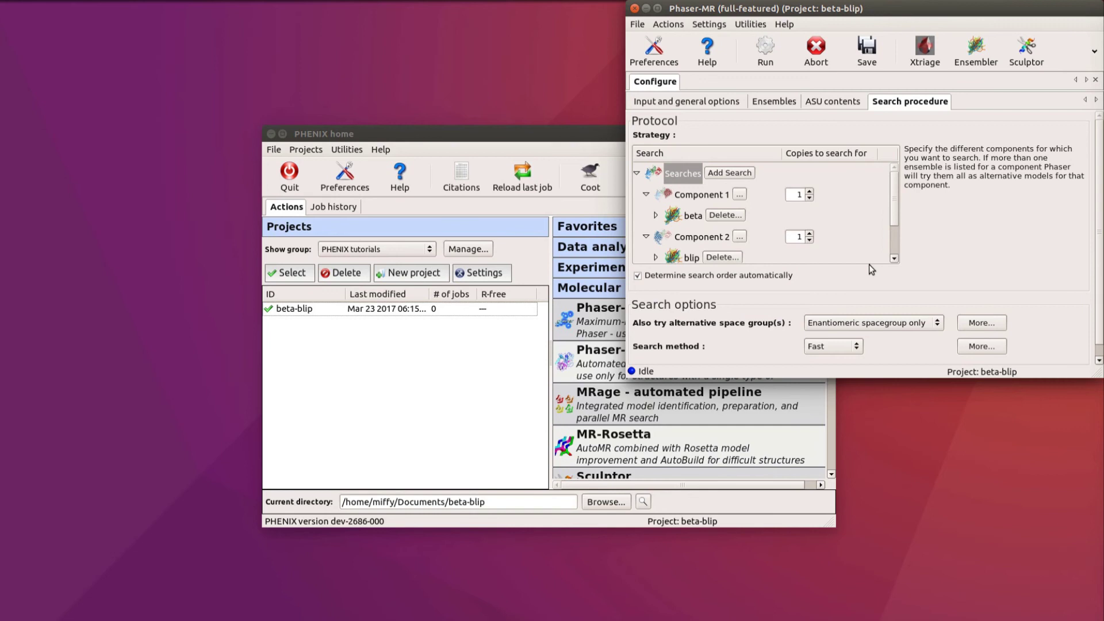
Run the Phaser-MR job locally and open its resulting model and maps in Coot.
left_click(779, 51)
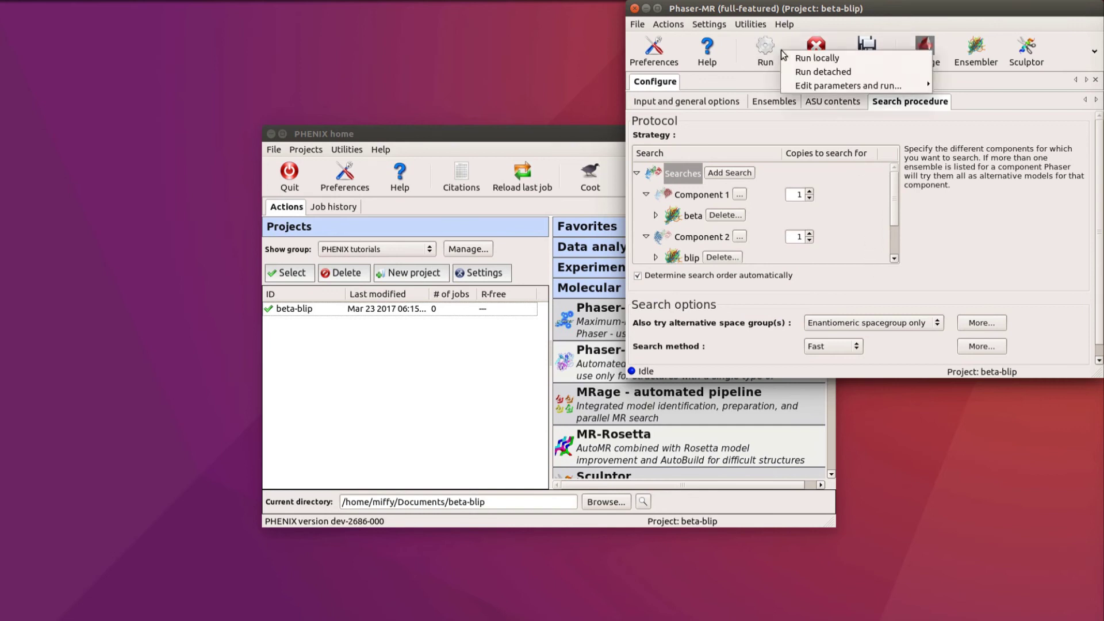
left_click(816, 58)
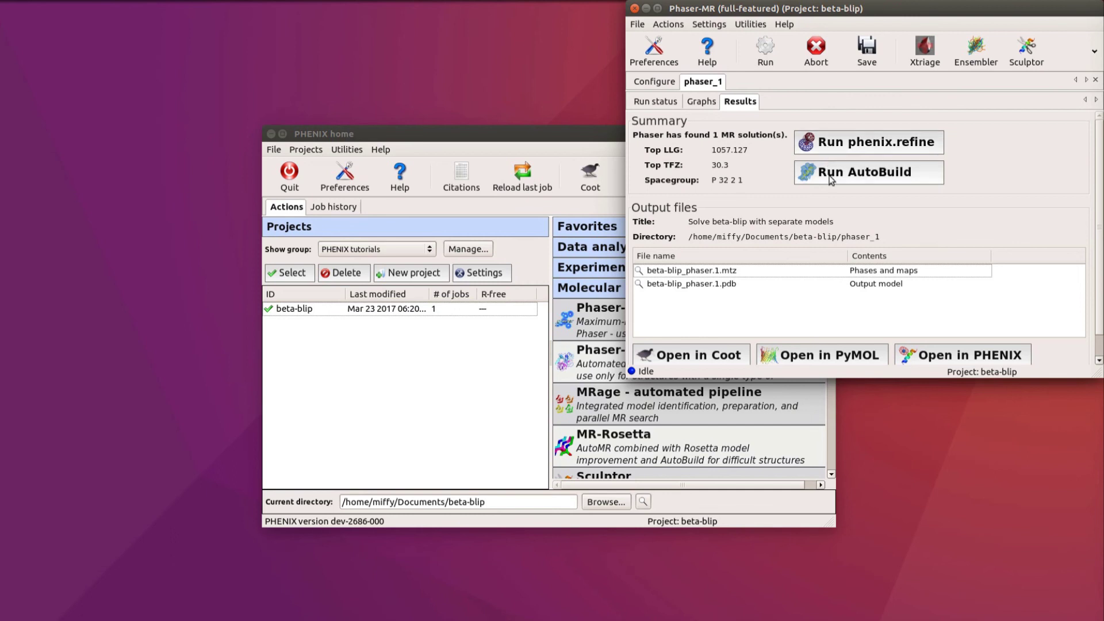
left_click(742, 355)
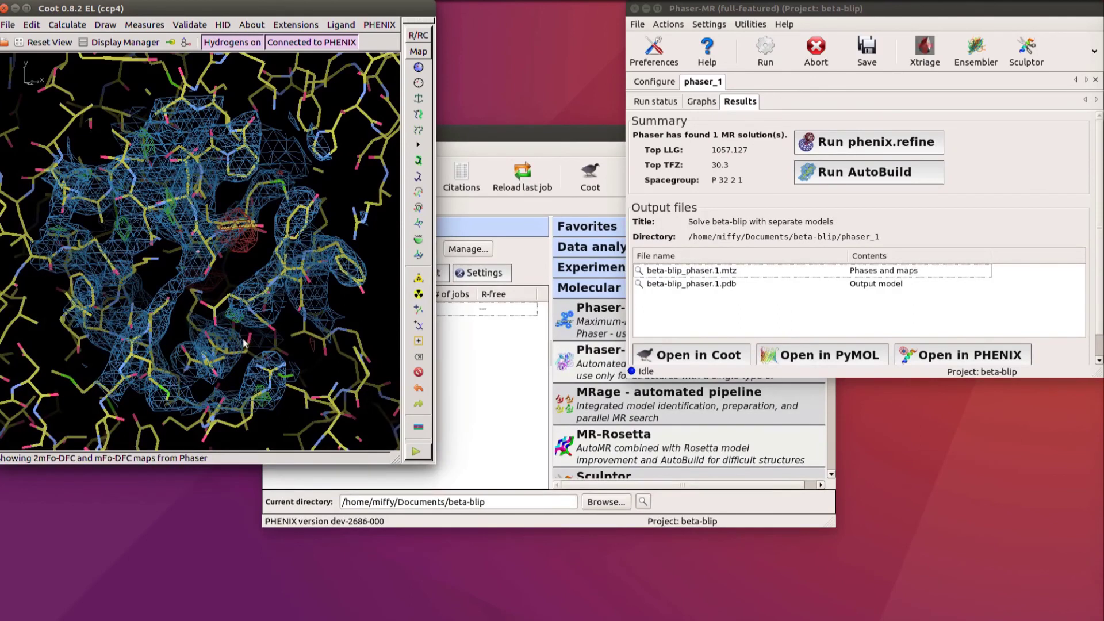
Review the job's graphs and run status in Phaser-MR, and open the full log file.
left_click(701, 102)
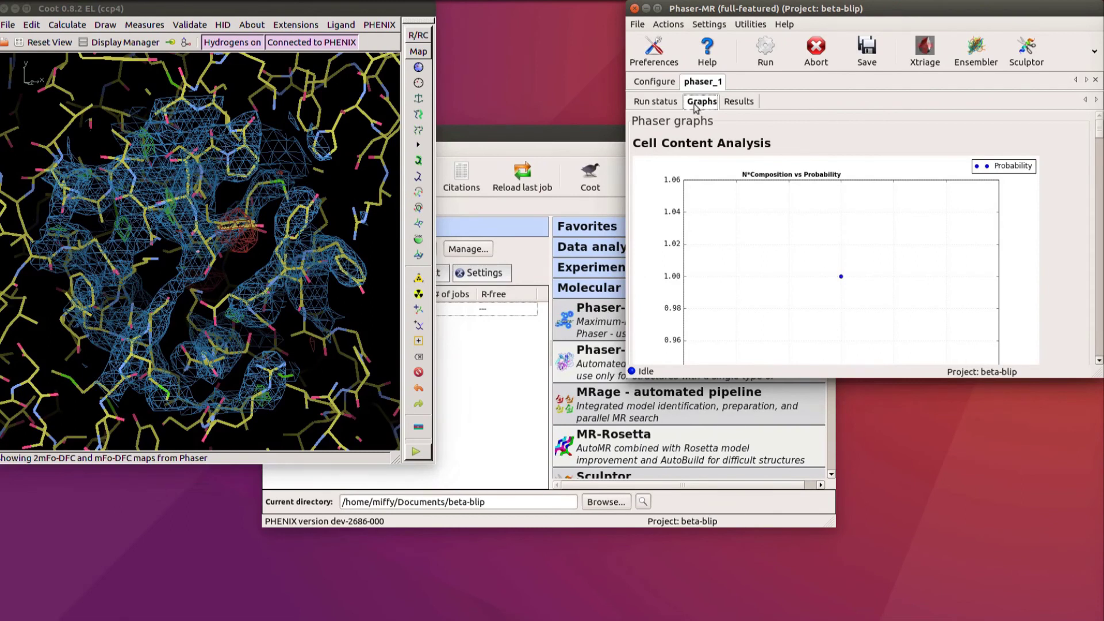
left_click(661, 102)
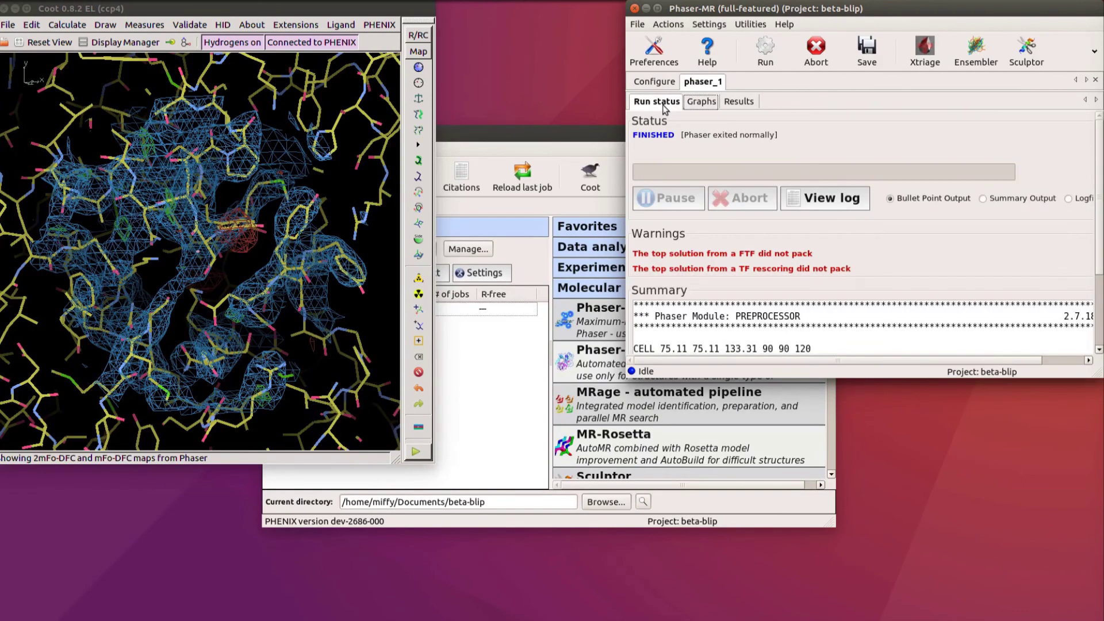
left_click(831, 199)
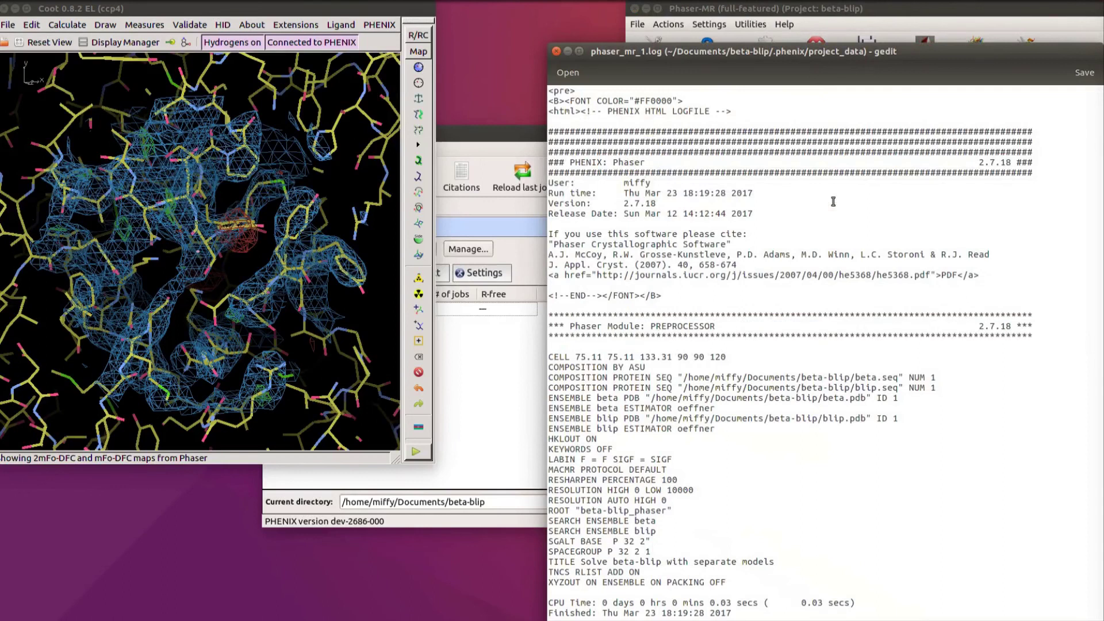